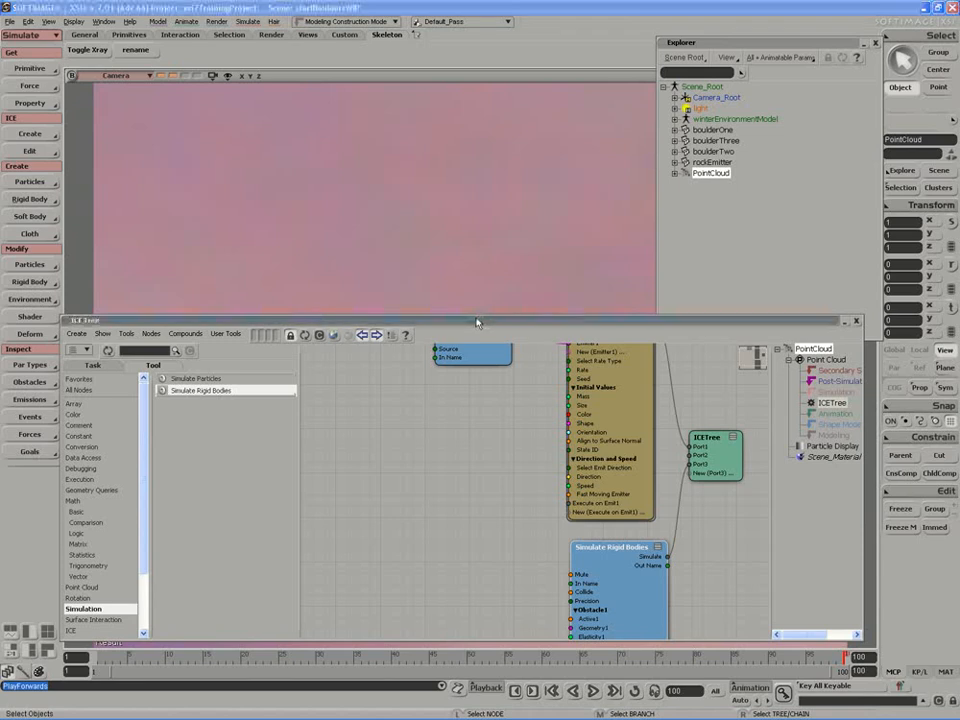
# Collapse the Explorer and ICE Tree windows and enable backface culling in the camera's display options
pyautogui.doubleClick(795, 42)
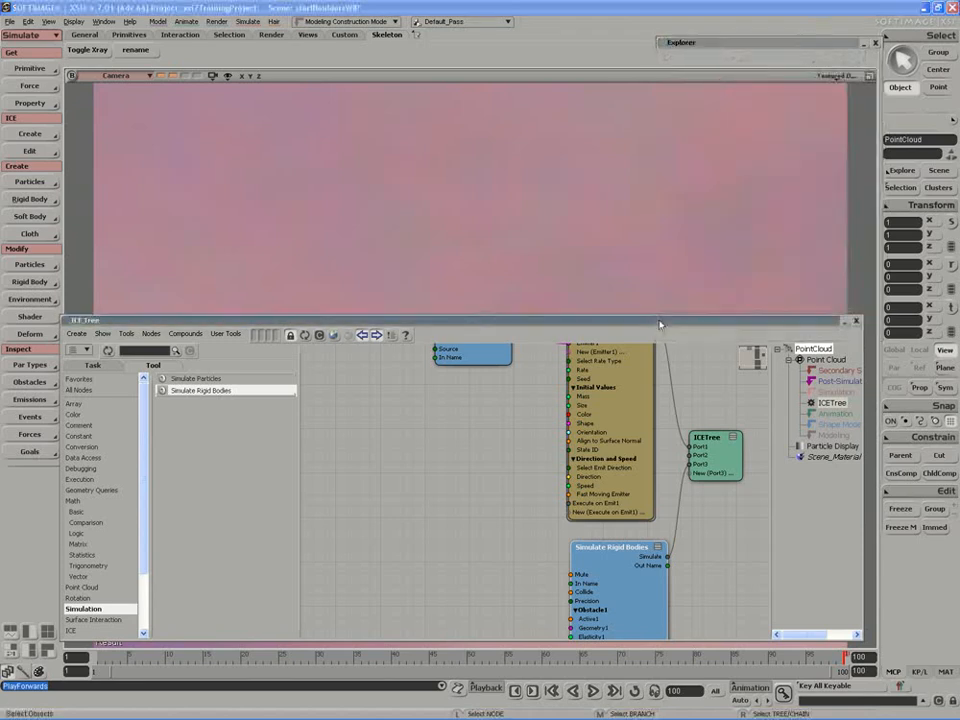
pyautogui.doubleClick(660, 322)
pyautogui.click(834, 77)
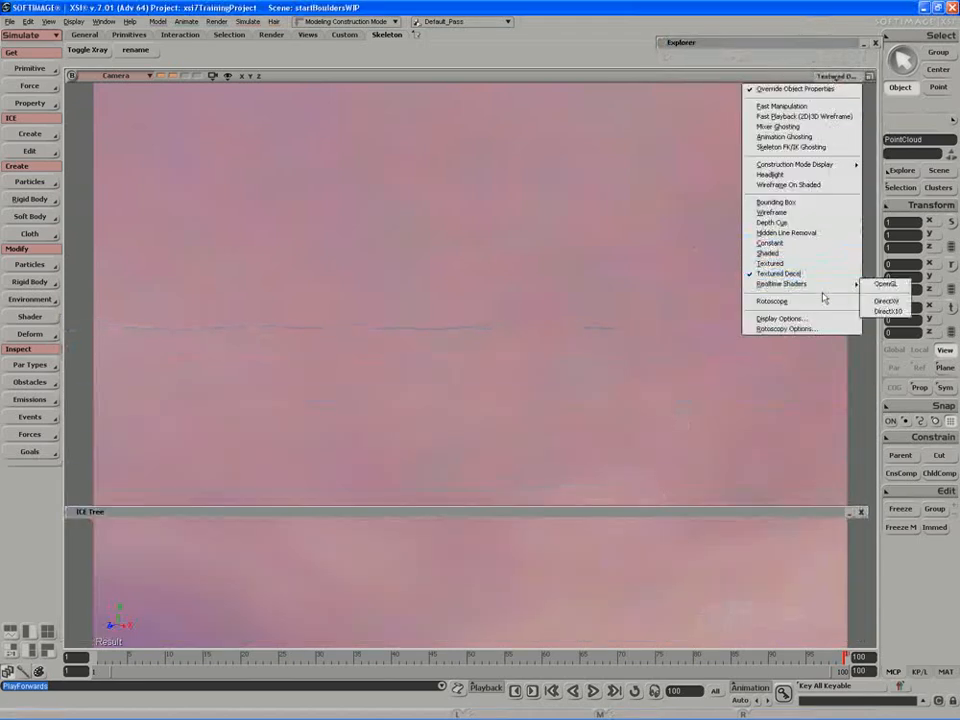
pyautogui.click(790, 318)
pyautogui.click(229, 153)
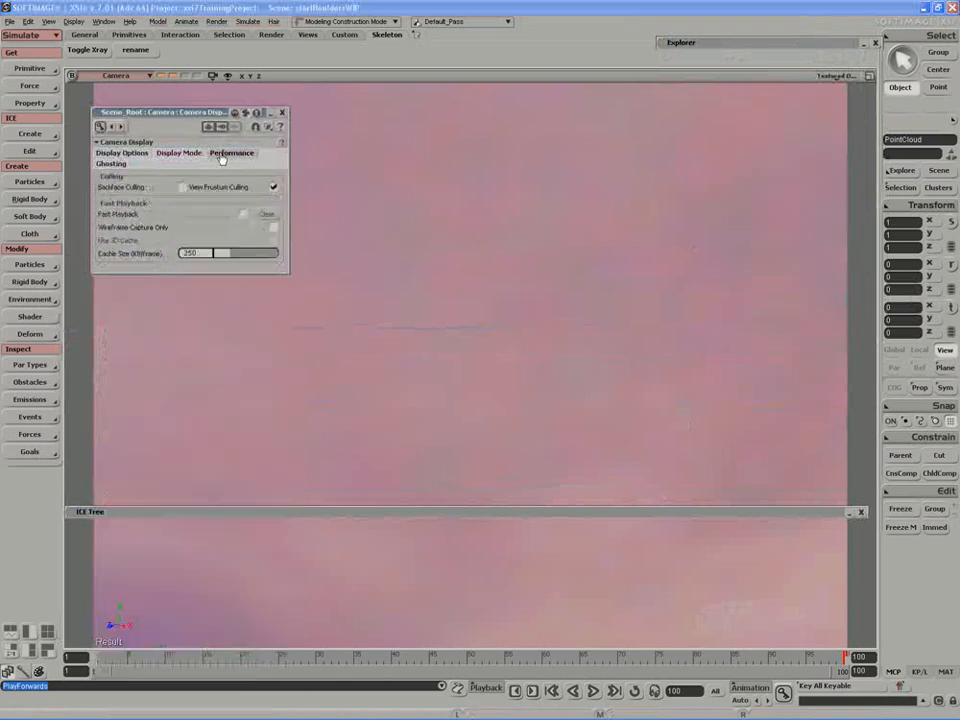
pyautogui.click(182, 188)
# Extend the timeline's end frame to 500 and play the particle simulation in the camera view
pyautogui.press('s')
pyautogui.moveTo(440, 290); pyautogui.dragTo(465, 268, button='right')
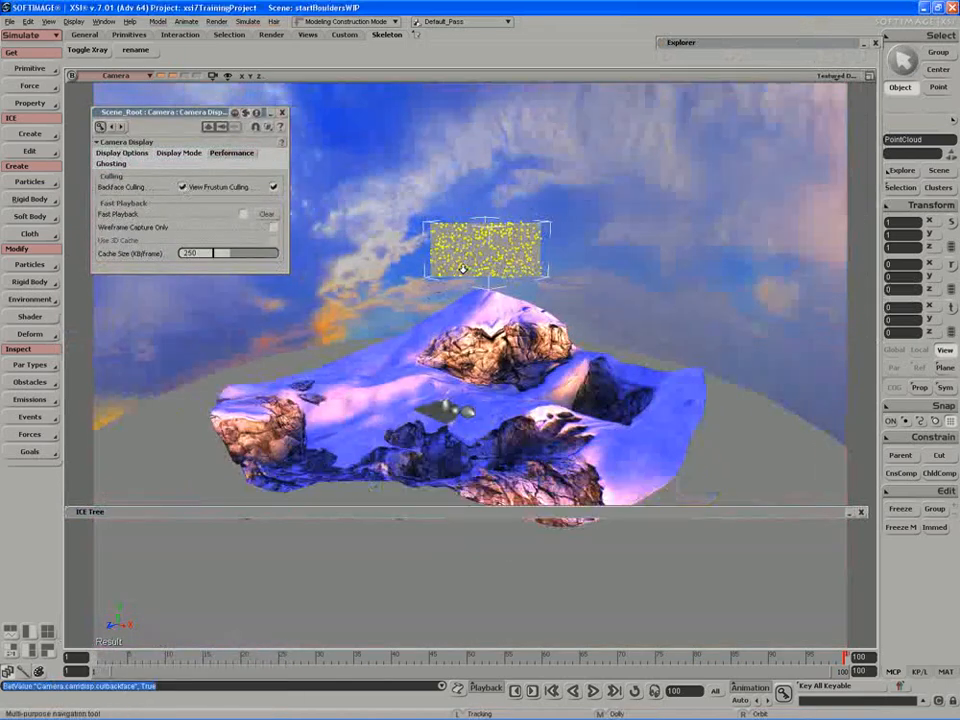
pyautogui.moveTo(465, 268); pyautogui.dragTo(557, 236, button='middle')
pyautogui.moveTo(557, 236); pyautogui.dragTo(426, 306, button='right')
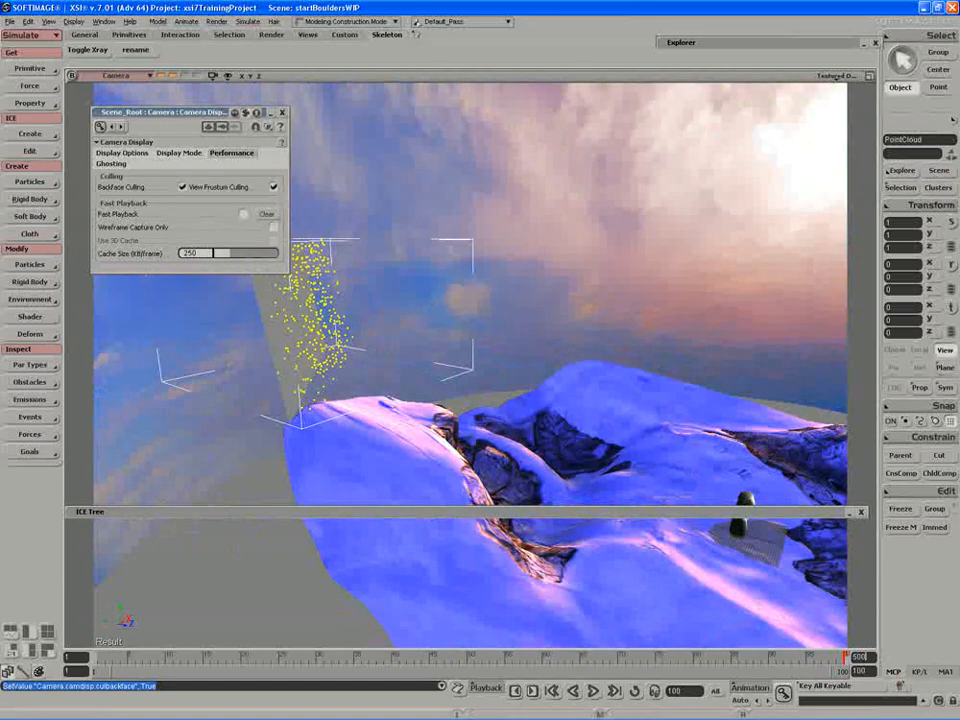
pyautogui.press('Return')
pyautogui.click(593, 691)
pyautogui.moveTo(556, 413); pyautogui.dragTo(491, 378, button='right')
pyautogui.scroll(-3, 503, 373)
# Select the ground mesh and turn on the rulers for the top, front and side views of all cameras
pyautogui.click(583, 414)
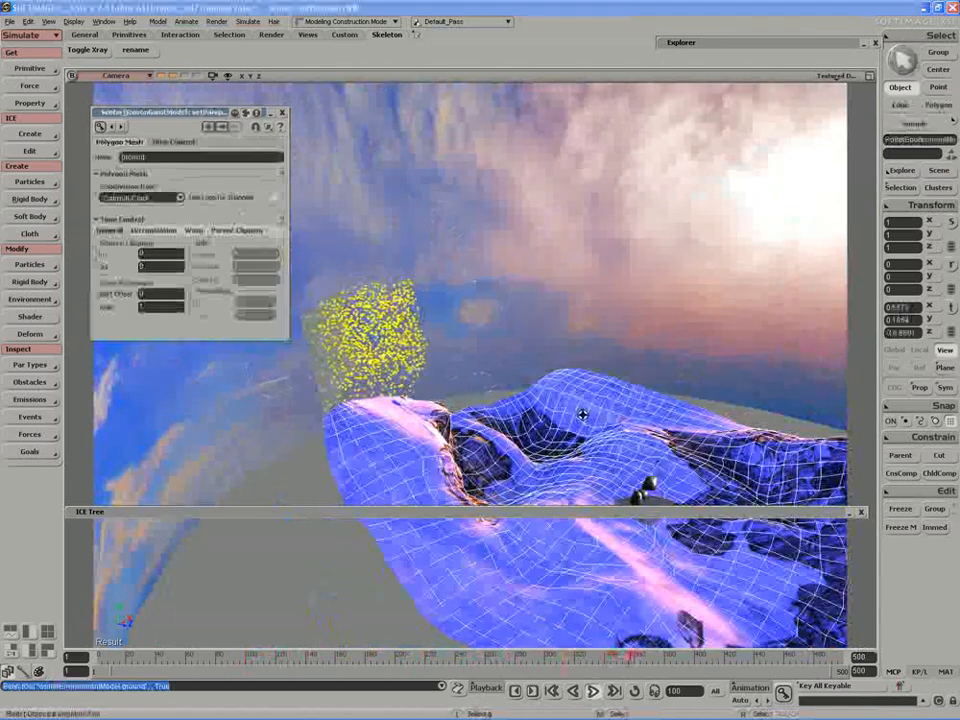
pyautogui.moveTo(583, 414); pyautogui.dragTo(551, 417, button='right')
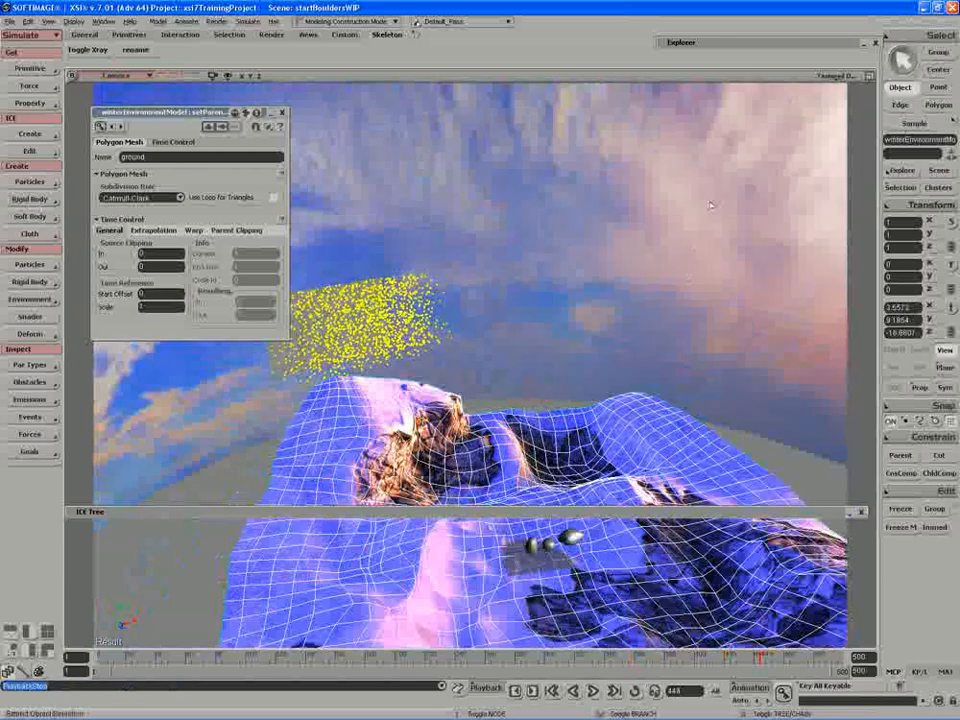
pyautogui.hotkey('shift', 's')
pyautogui.click(162, 163)
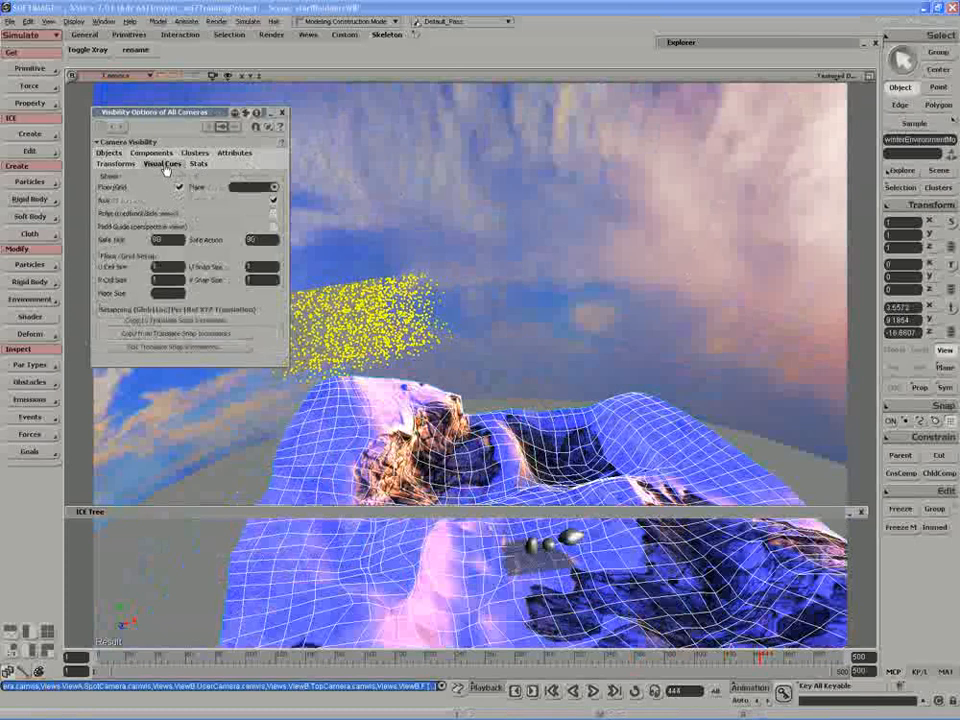
pyautogui.click(272, 214)
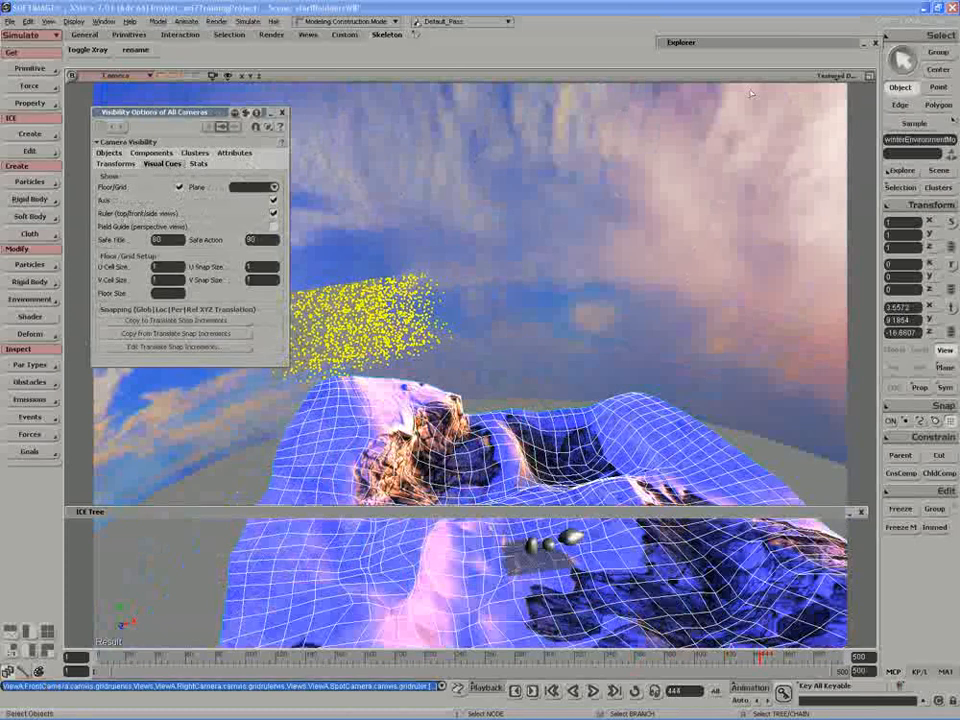
# Check the scene's scale against the rulers in the four-view layout and restore the full-size camera view
pyautogui.click(869, 76)
pyautogui.scroll(-15, 334, 468)
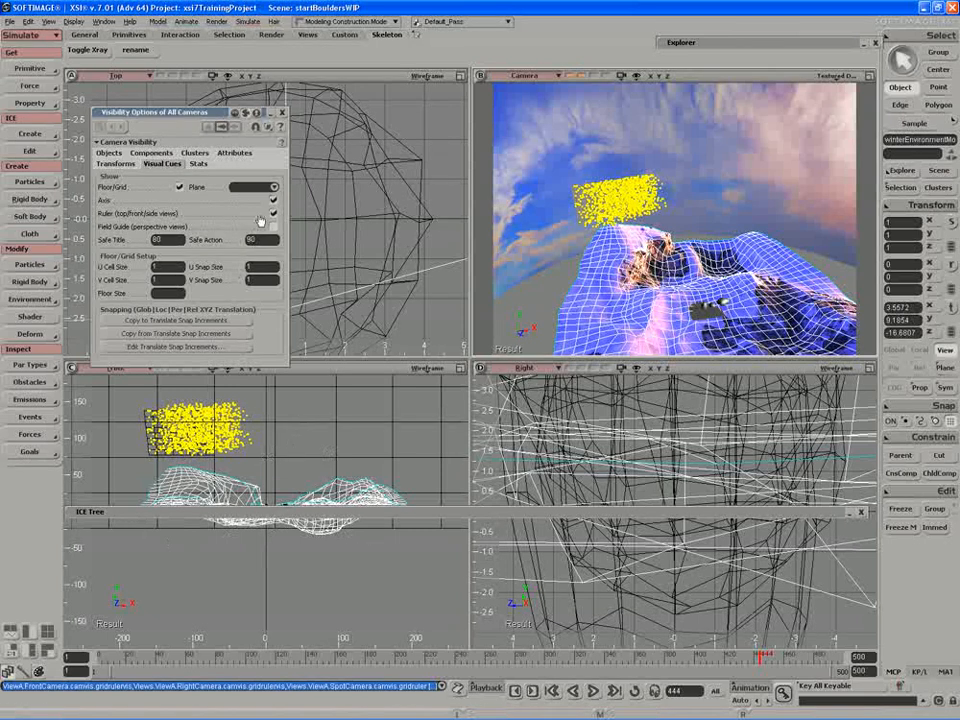
pyautogui.click(282, 112)
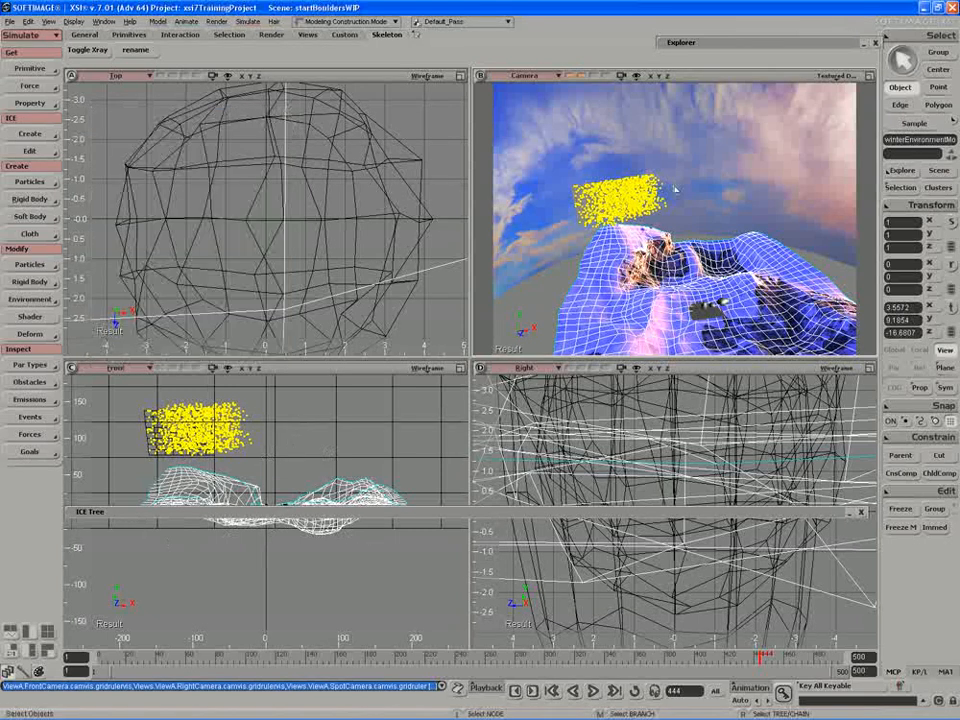
pyautogui.click(869, 76)
pyautogui.press('s')
pyautogui.moveTo(604, 332); pyautogui.dragTo(522, 348, button='right')
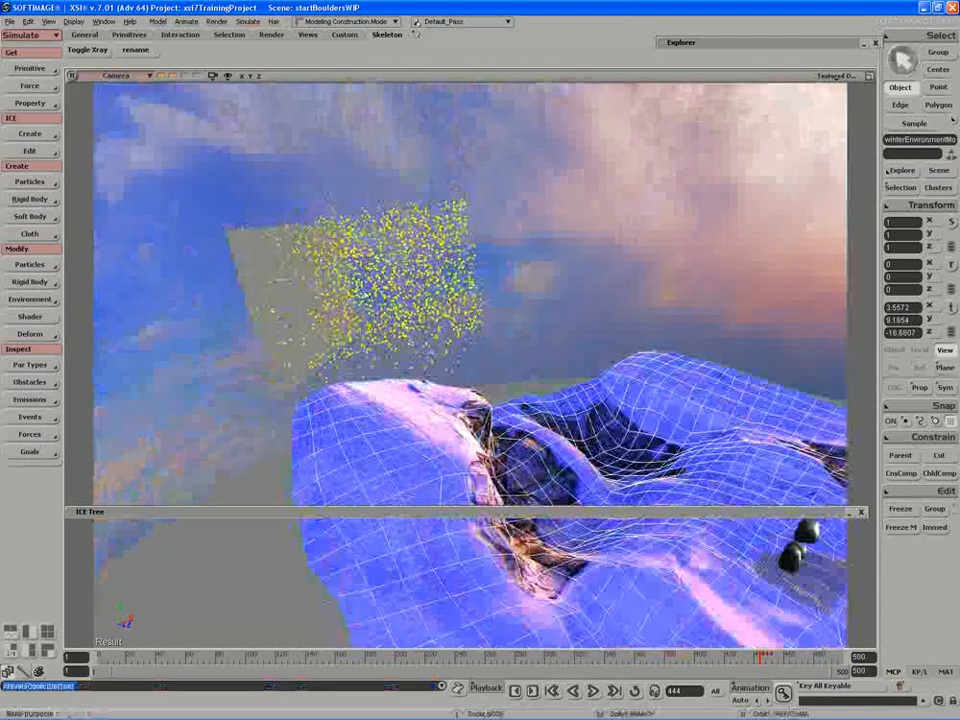
# In the Emit from Surface node, set the rate type to Total Number of Particles with a rate of 25
pyautogui.press('space')
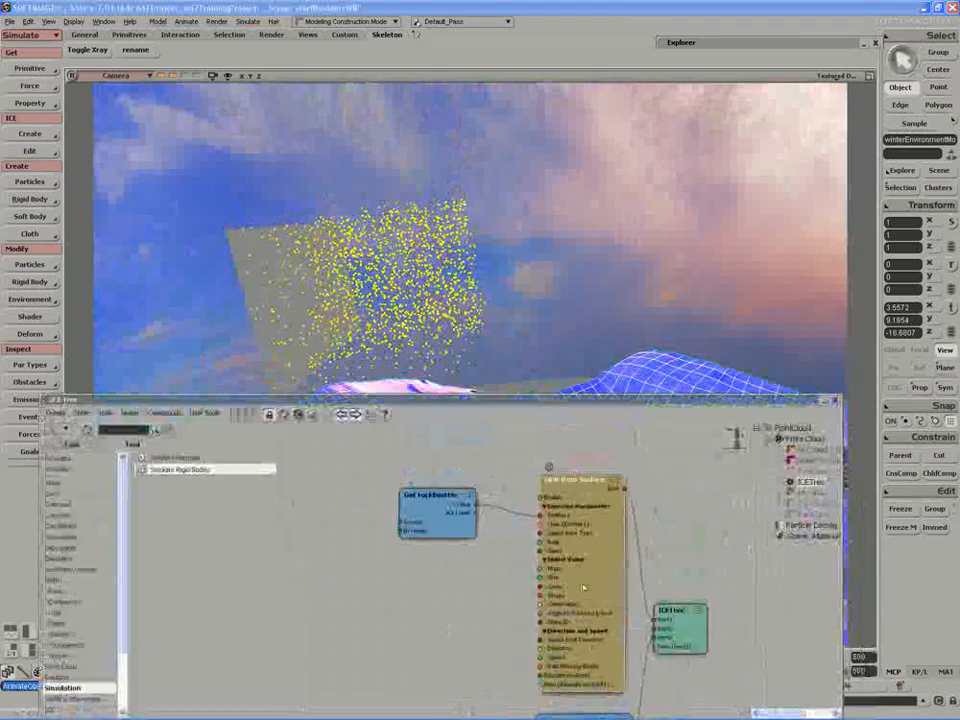
pyautogui.moveTo(583, 587); pyautogui.dragTo(573, 587)
pyautogui.doubleClick(577, 582)
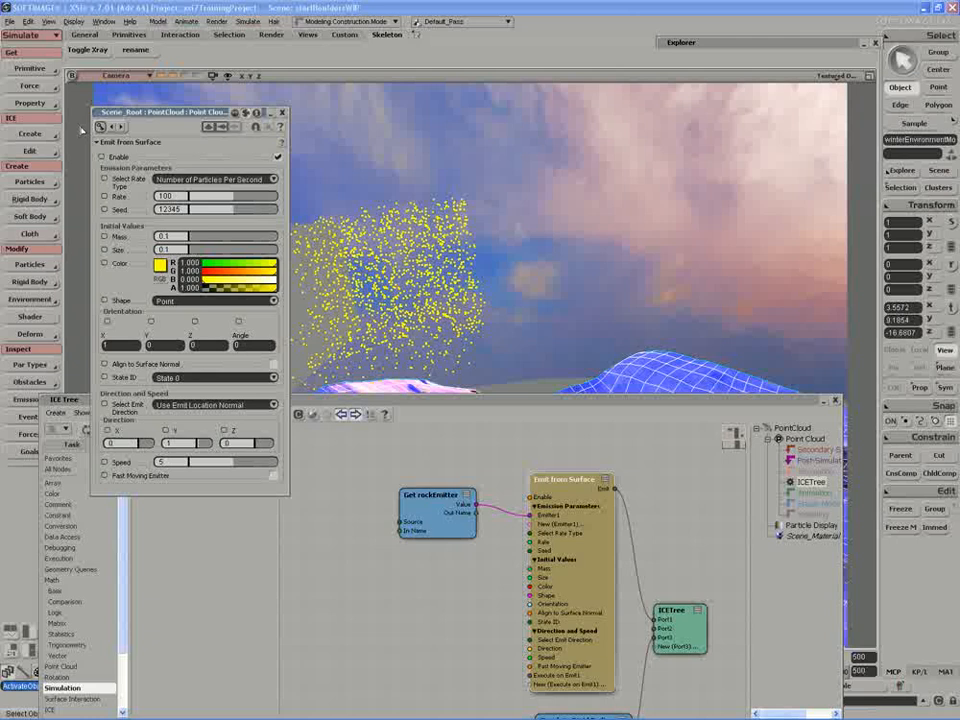
pyautogui.moveTo(118, 113); pyautogui.dragTo(67, 71)
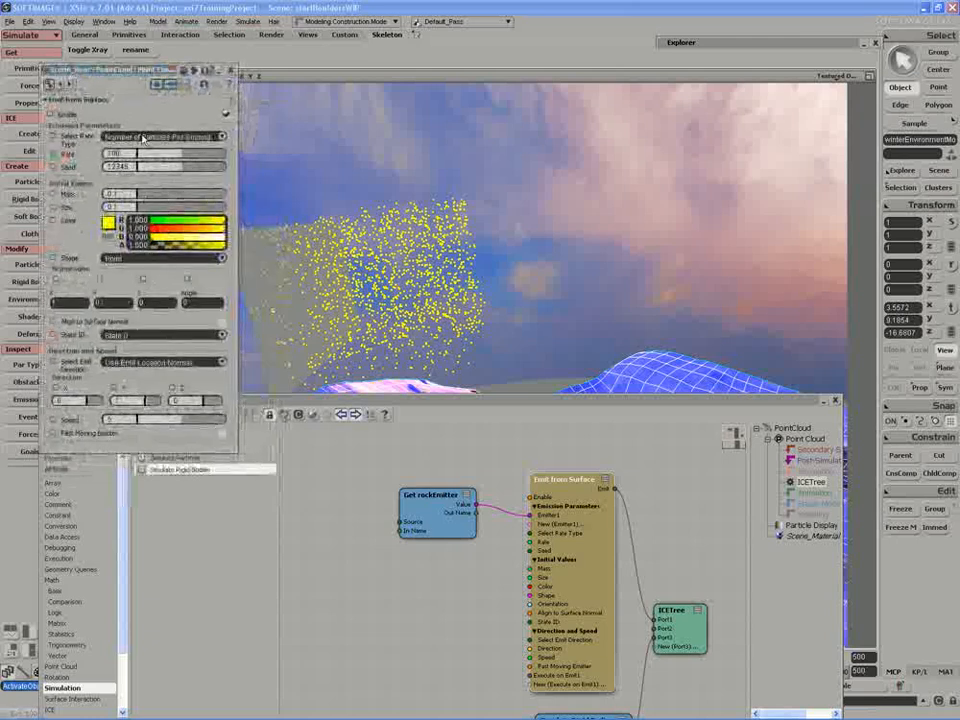
pyautogui.click(143, 137)
pyautogui.click(141, 147)
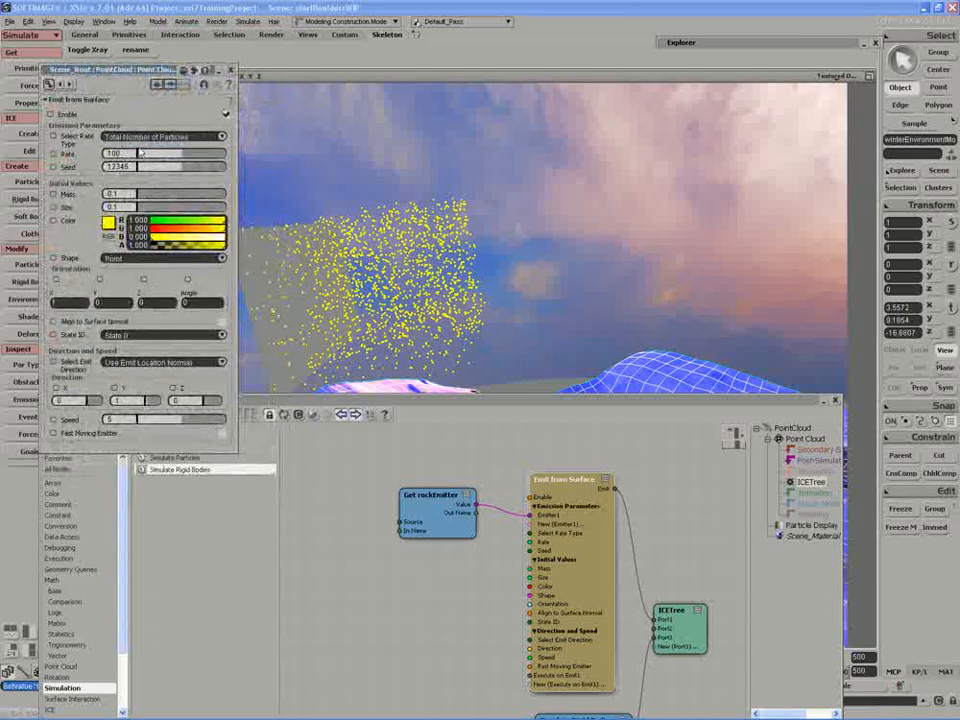
pyautogui.click(130, 155)
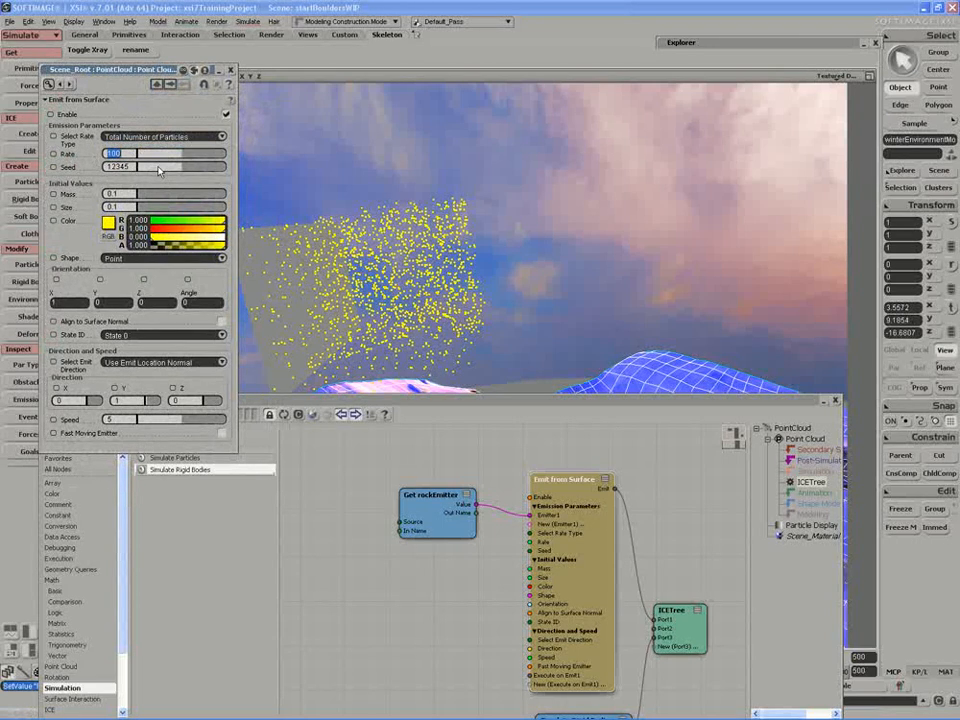
pyautogui.write('25')
pyautogui.press('Return')
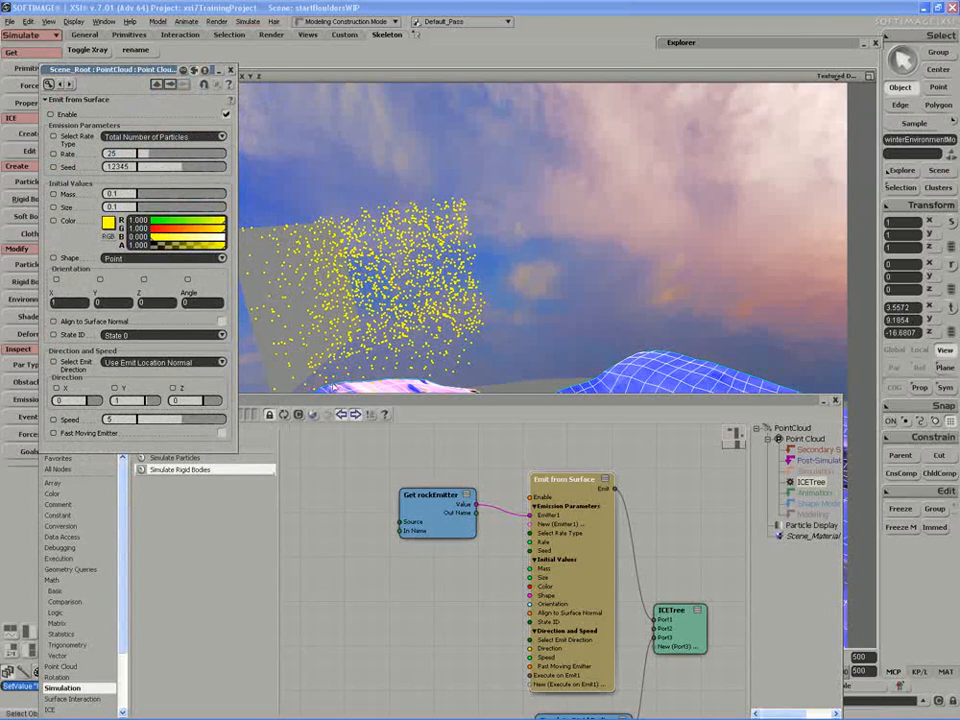
# Set the emitted particles' shape to Sphere, their speed to 10 and their size to 1
pyautogui.moveTo(335, 404); pyautogui.dragTo(321, 424)
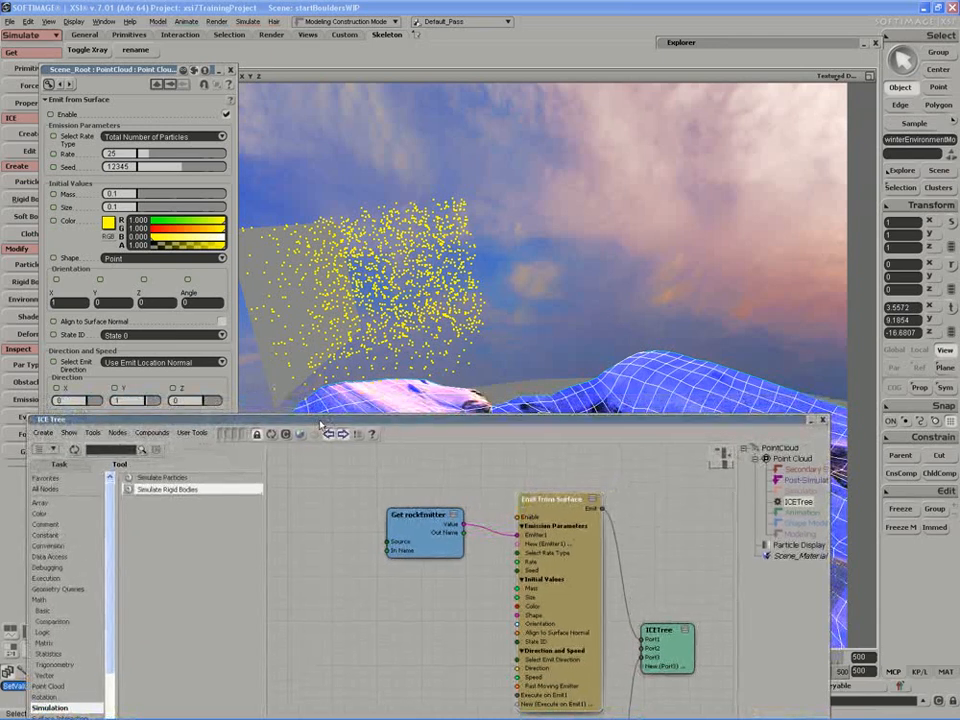
pyautogui.click(101, 258)
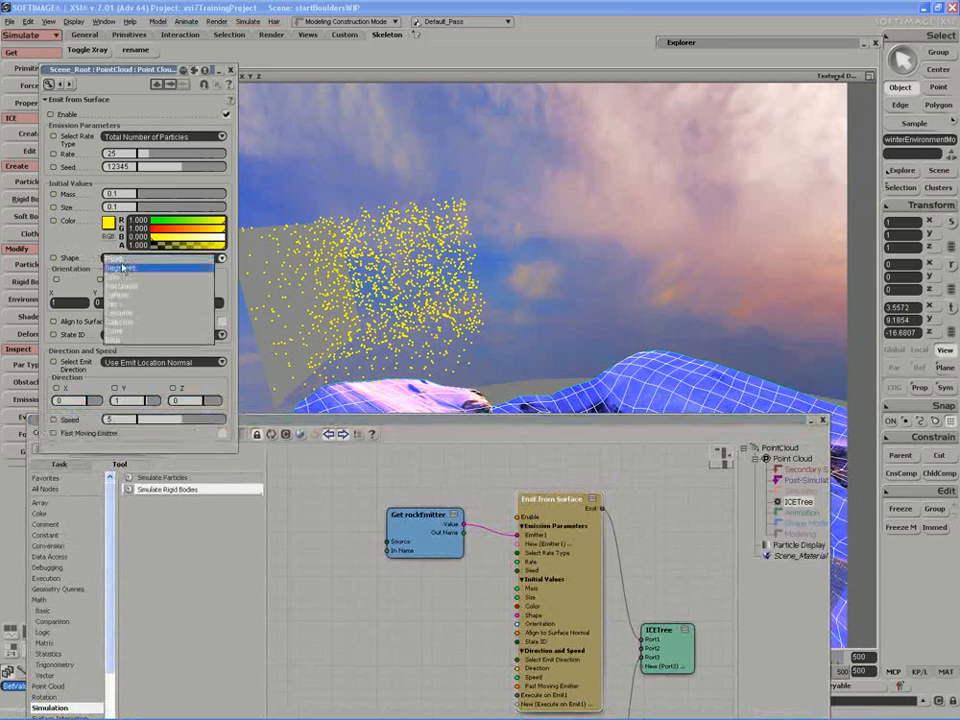
pyautogui.click(133, 299)
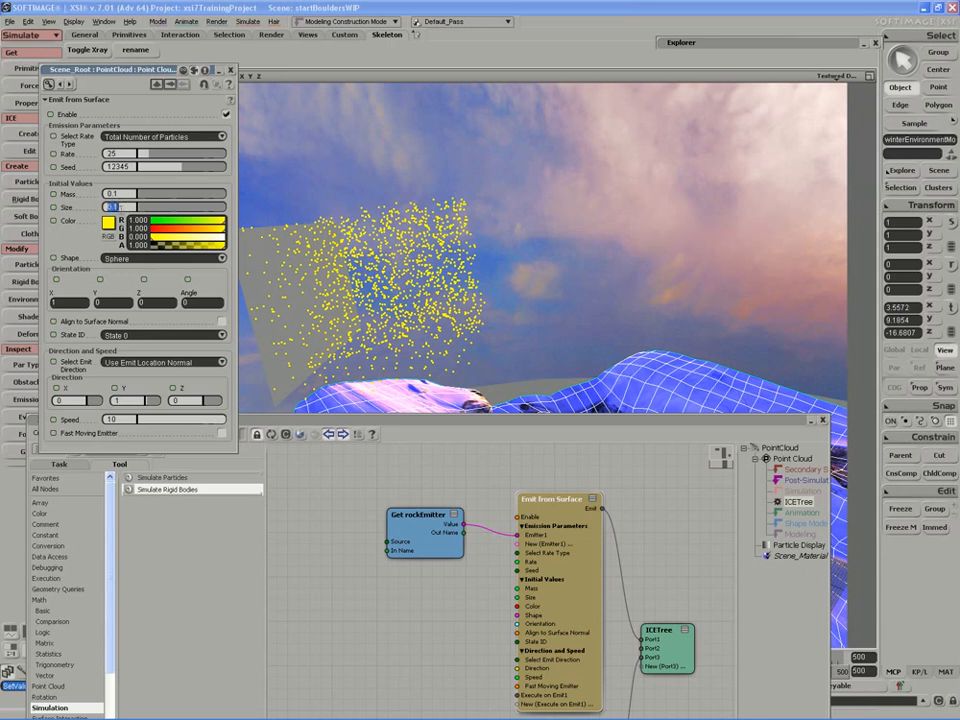
pyautogui.write('1')
pyautogui.press('Return')
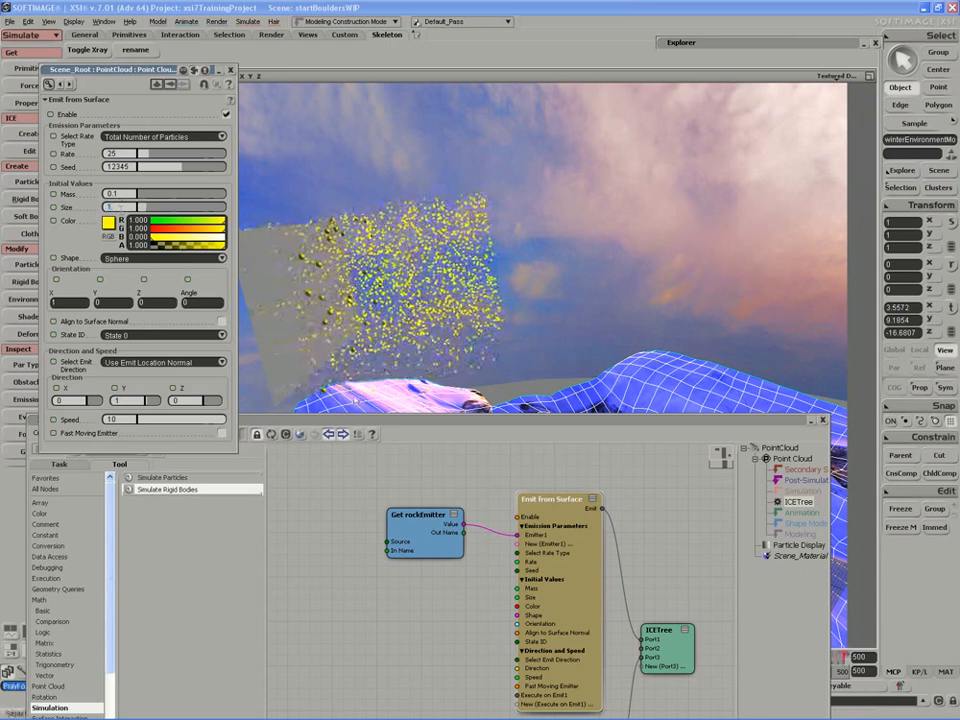
# Collapse the ICE Tree window and play the simulation from the start to examine the emitted spheres
pyautogui.click(362, 421)
pyautogui.click(594, 692)
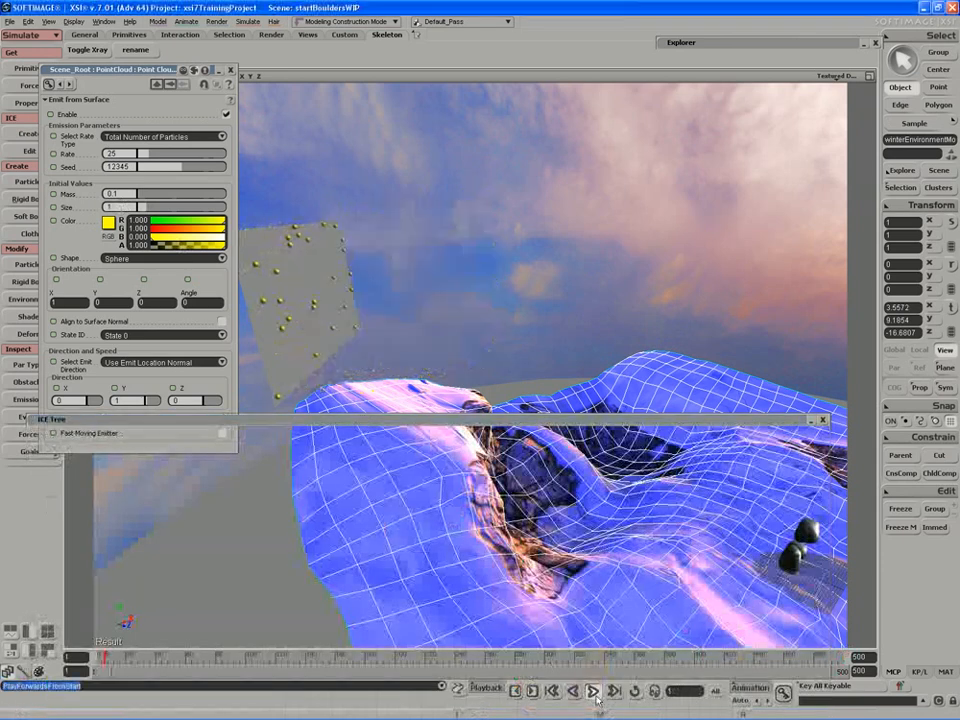
pyautogui.press('s')
pyautogui.moveTo(456, 470); pyautogui.dragTo(404, 475, button='right')
pyautogui.click(595, 693)
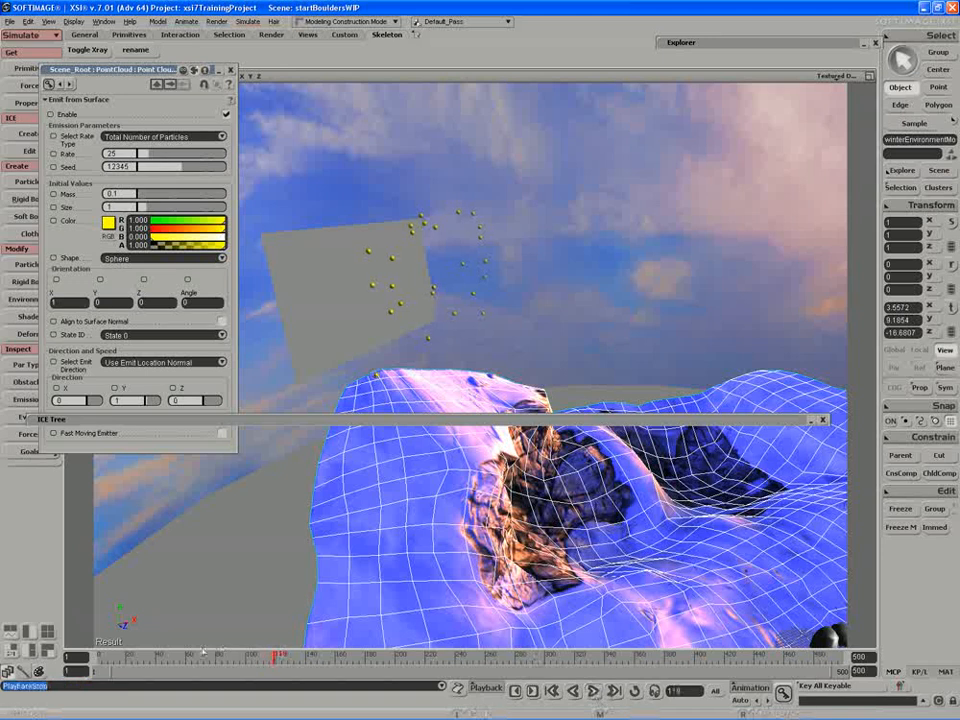
# Rewind to frame 2, increase the particle size to about 4.344 and play the simulation
pyautogui.moveTo(115, 657); pyautogui.dragTo(93, 657)
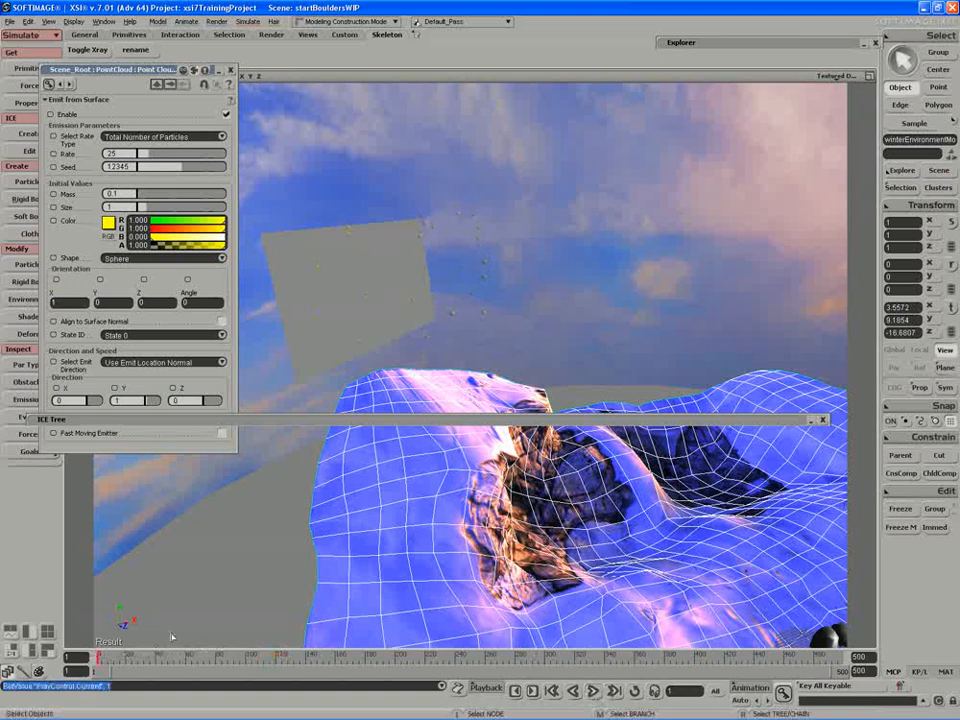
pyautogui.press('Right')
pyautogui.press('s')
pyautogui.moveTo(309, 482); pyautogui.dragTo(327, 504)
pyautogui.press('s')
pyautogui.moveTo(407, 332); pyautogui.dragTo(281, 302, button='right')
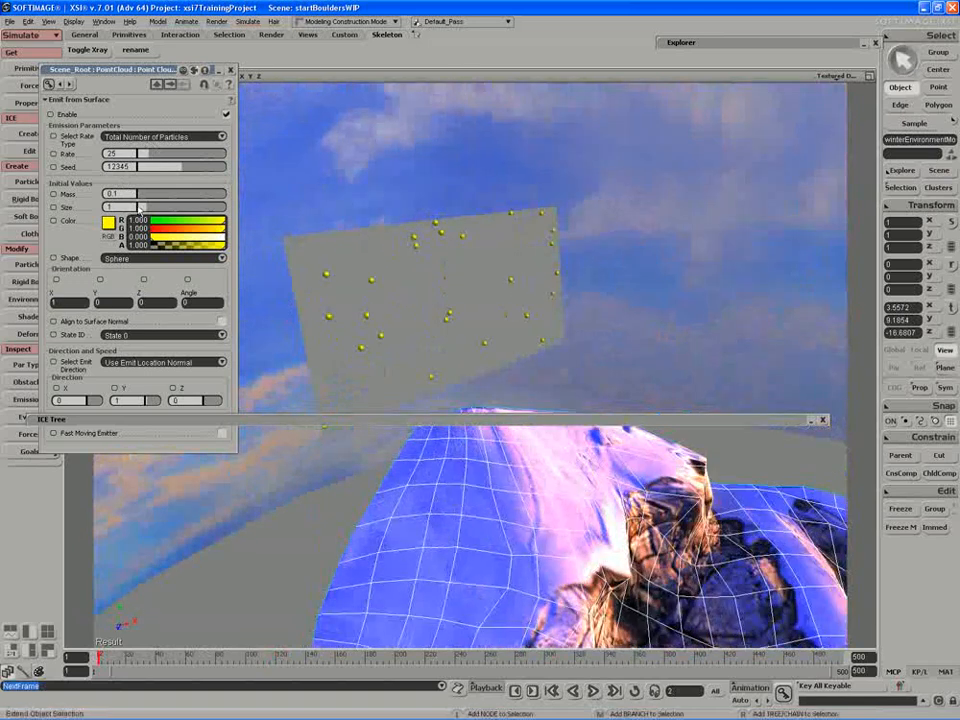
pyautogui.moveTo(140, 206); pyautogui.dragTo(203, 210)
pyautogui.press('Up')
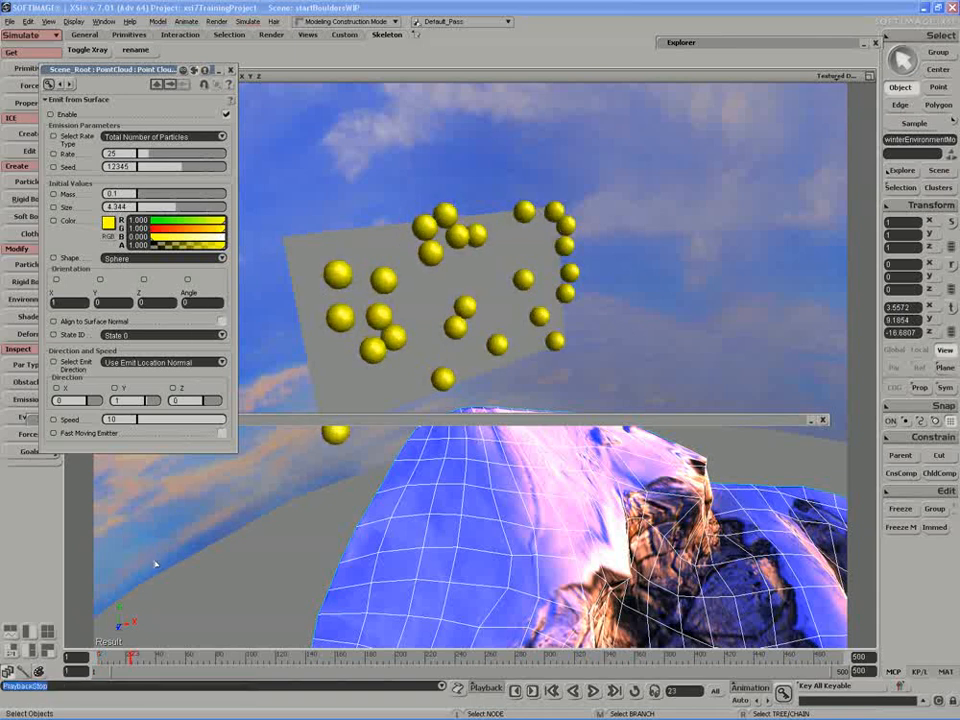
# Rewind to the first frame and replay the emission from a front view of the mountain and emitter
pyautogui.click(98, 657)
pyautogui.press('s')
pyautogui.moveTo(361, 633); pyautogui.dragTo(318, 622, button='right')
pyautogui.moveTo(150, 69); pyautogui.dragTo(146, 68)
pyautogui.scroll(-2, 488, 388)
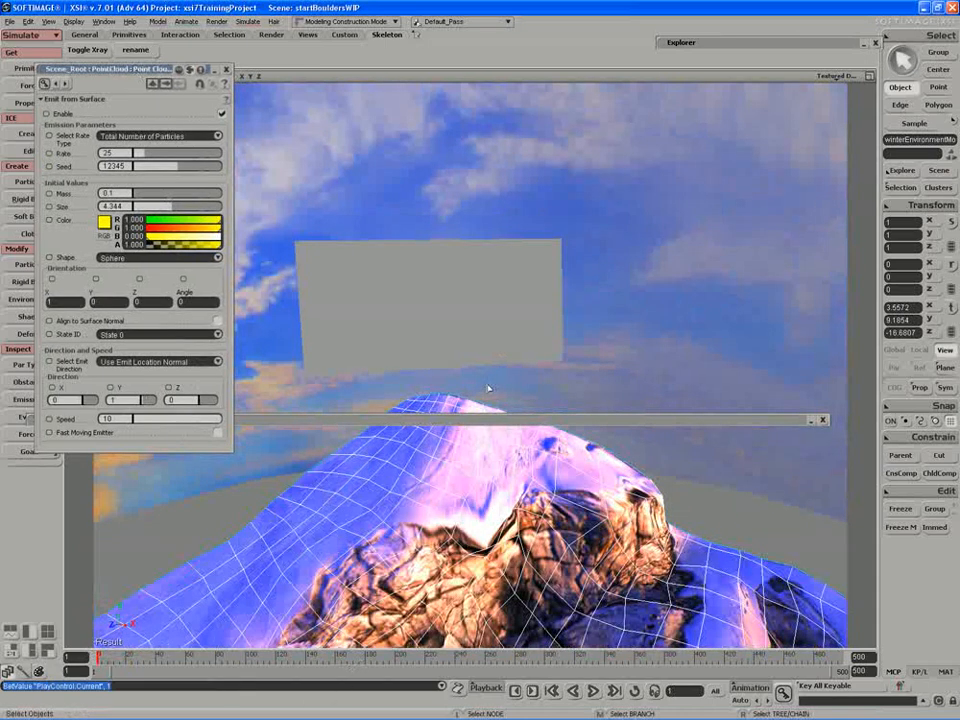
pyautogui.scroll(-2, 488, 388)
pyautogui.press('Up')
pyautogui.press('Up')
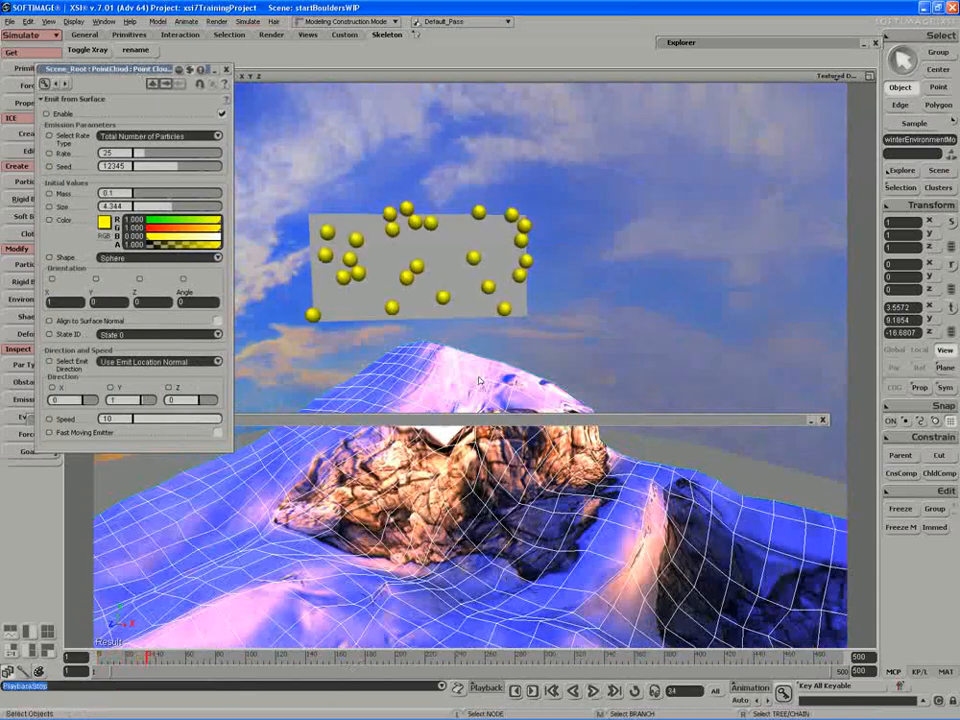
# Return to frame 2, increase the particle size to about 7.551 and play the simulation
pyautogui.doubleClick(678, 691)
pyautogui.write('1')
pyautogui.press('Return')
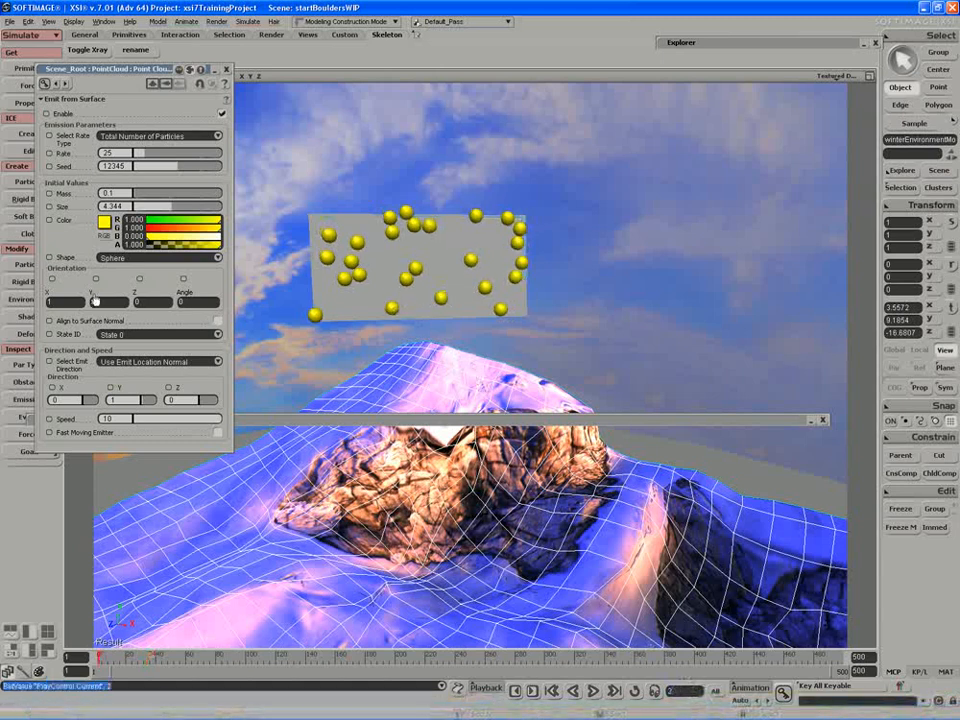
pyautogui.moveTo(184, 209); pyautogui.dragTo(203, 212)
pyautogui.press('Up')
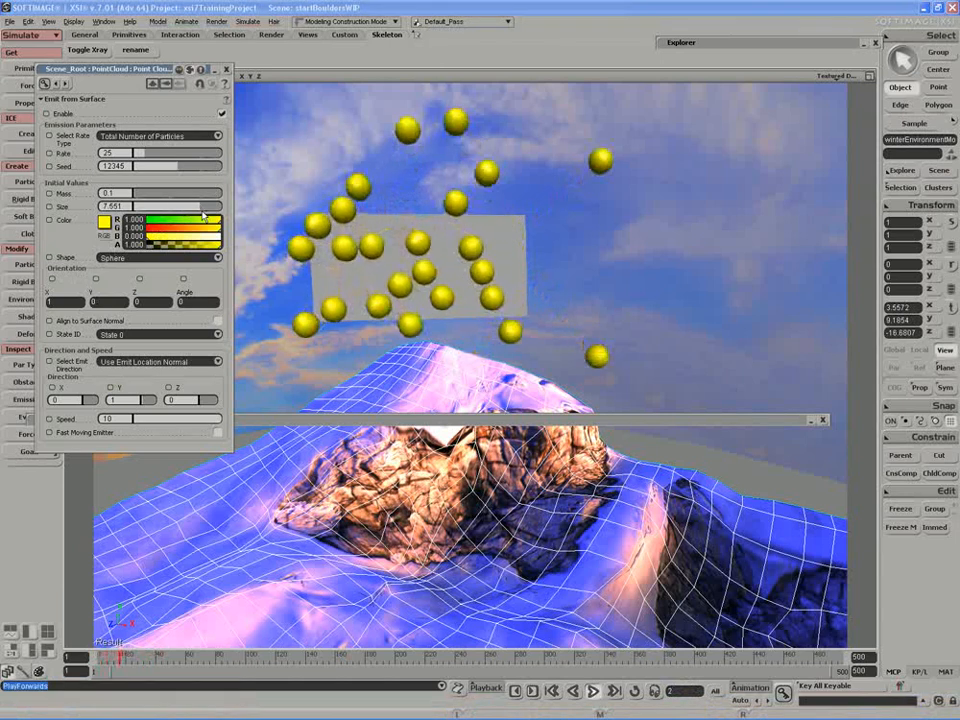
pyautogui.press('Up')
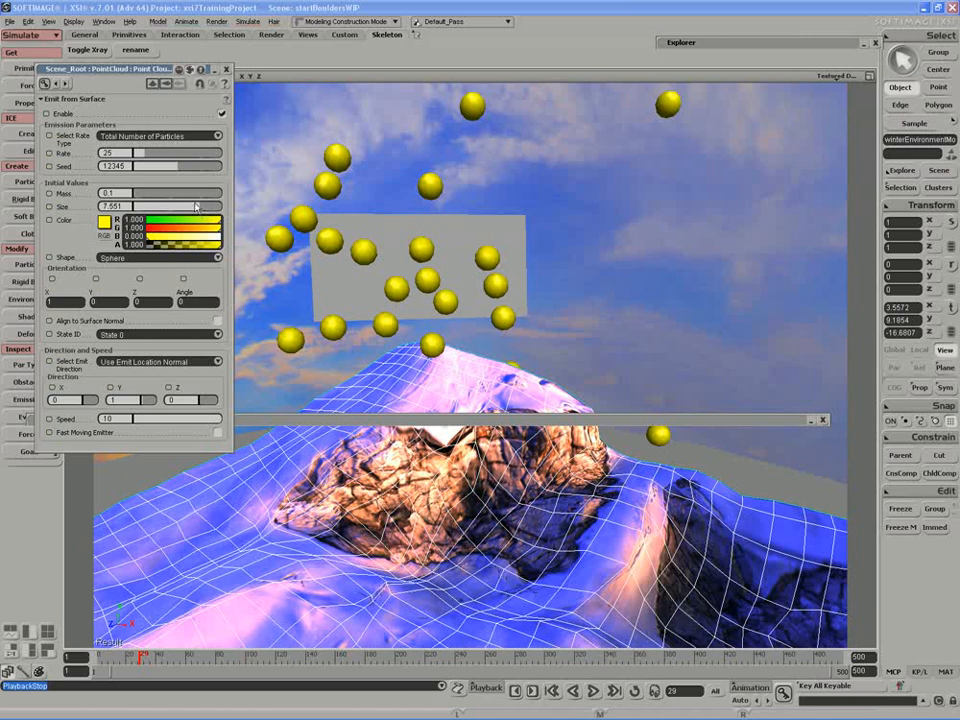
# Move back to frame 2 and reduce the particle size to about 7.269
pyautogui.moveTo(118, 652); pyautogui.dragTo(101, 654)
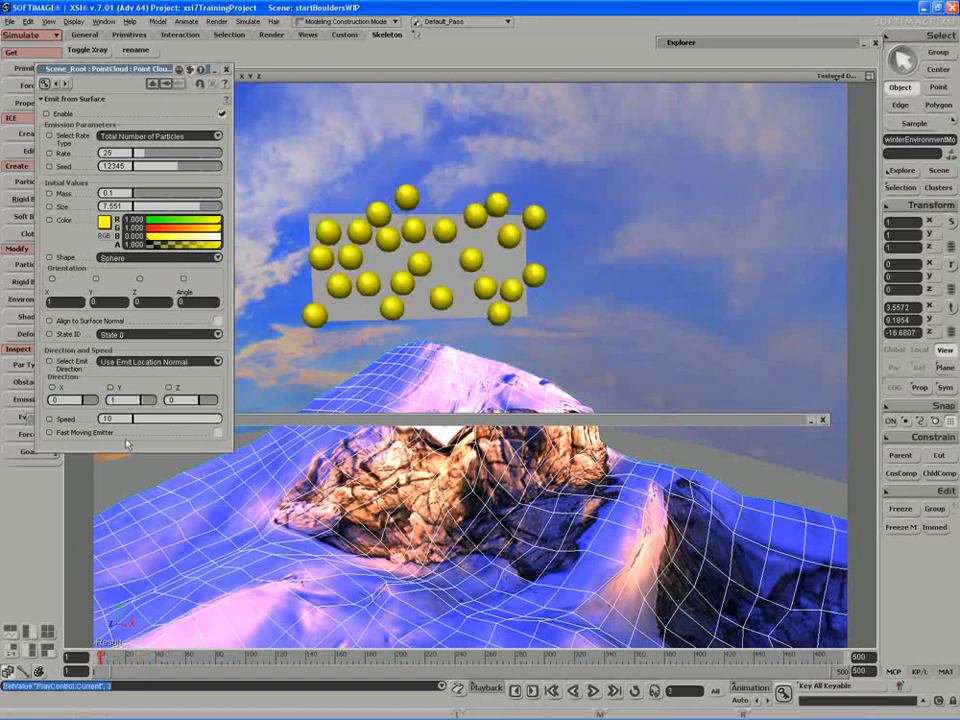
pyautogui.press(',')
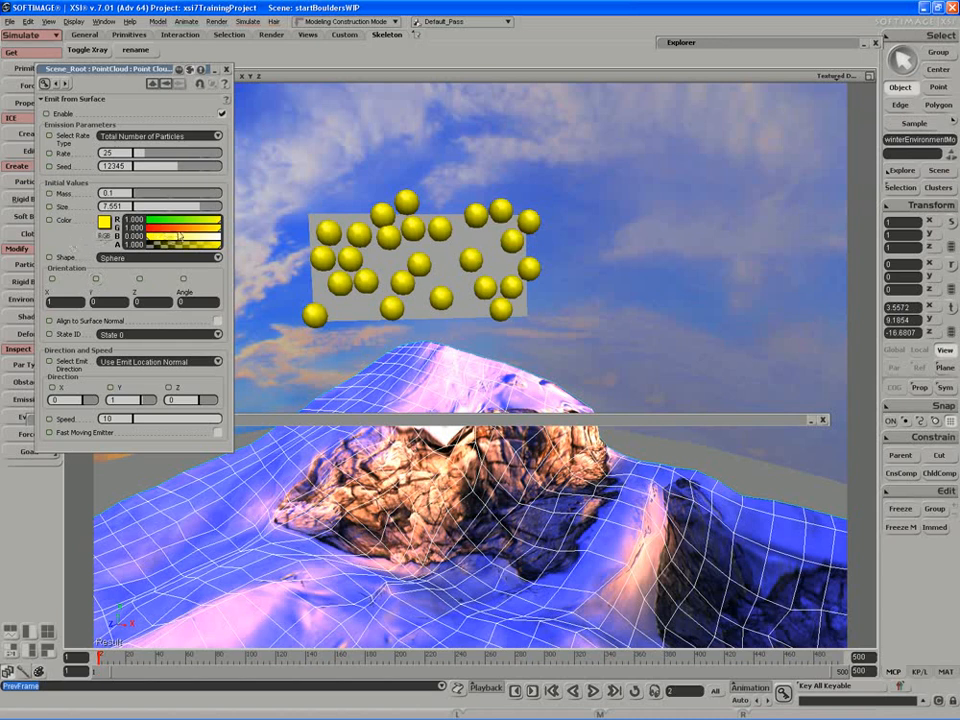
pyautogui.moveTo(190, 208); pyautogui.dragTo(185, 207)
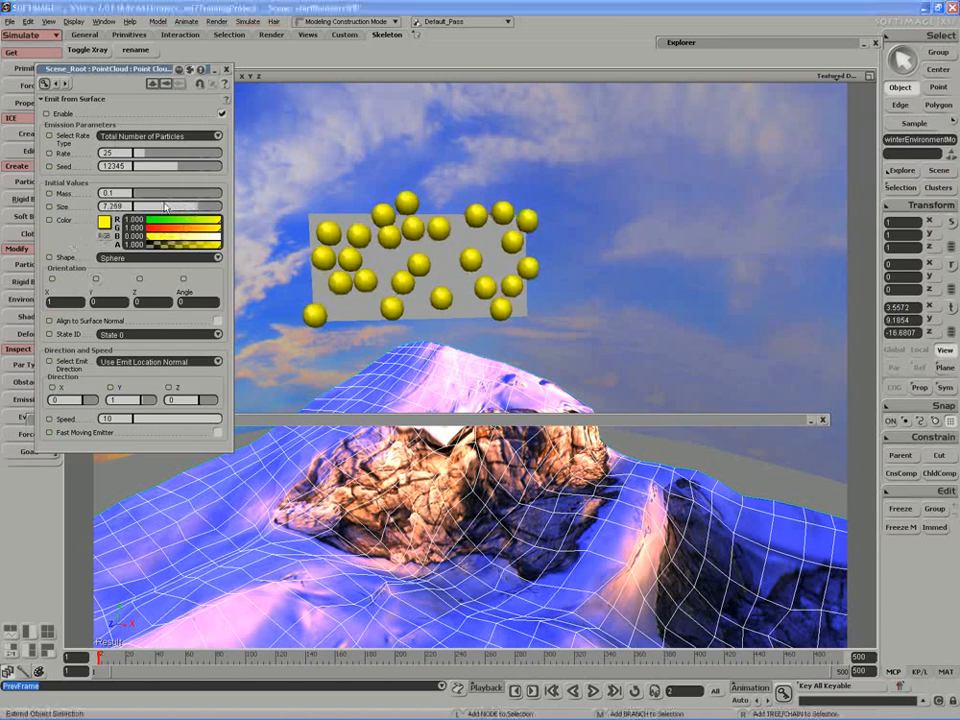
# Reduce the particle size to about 6.69, play the simulation and scrub back to frame 15
pyautogui.moveTo(92, 208); pyautogui.dragTo(62, 215)
pyautogui.press('Up')
pyautogui.press('Up')
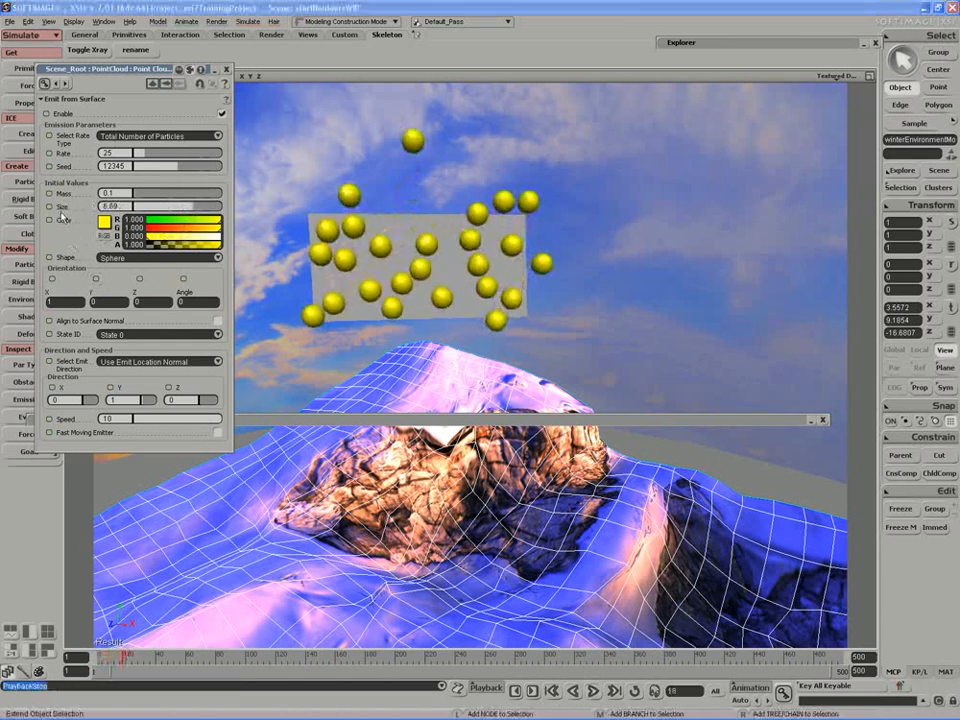
pyautogui.moveTo(127, 657)
pyautogui.mouseDown()
pyautogui.moveTo(159, 656)
pyautogui.moveTo(86, 652)
pyautogui.moveTo(120, 652)
pyautogui.mouseUp()
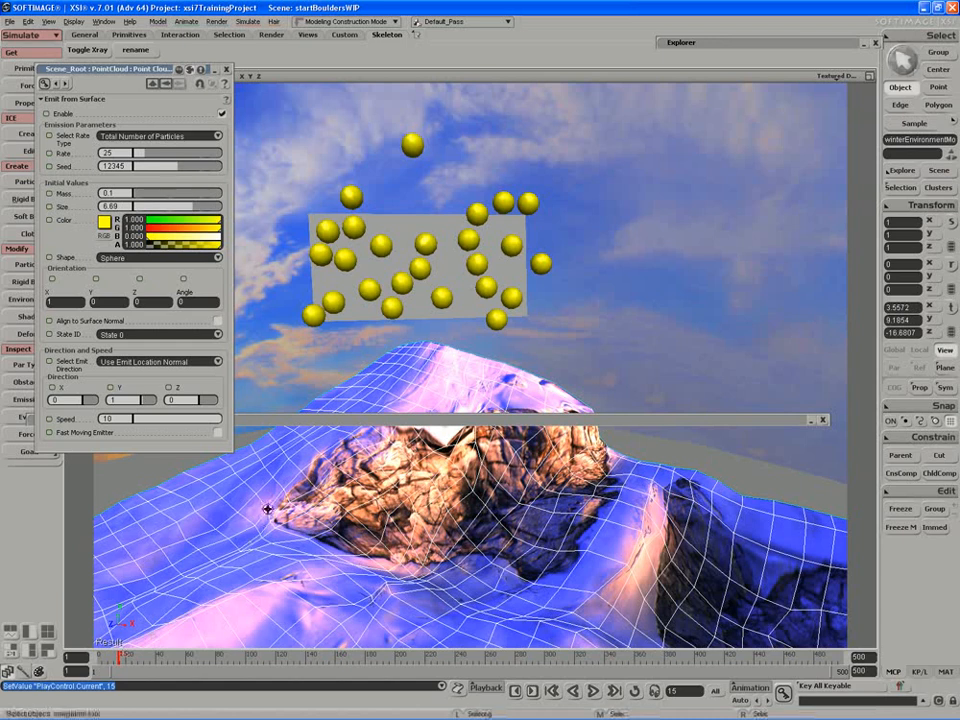
pyautogui.moveTo(485, 256); pyautogui.dragTo(467, 246)
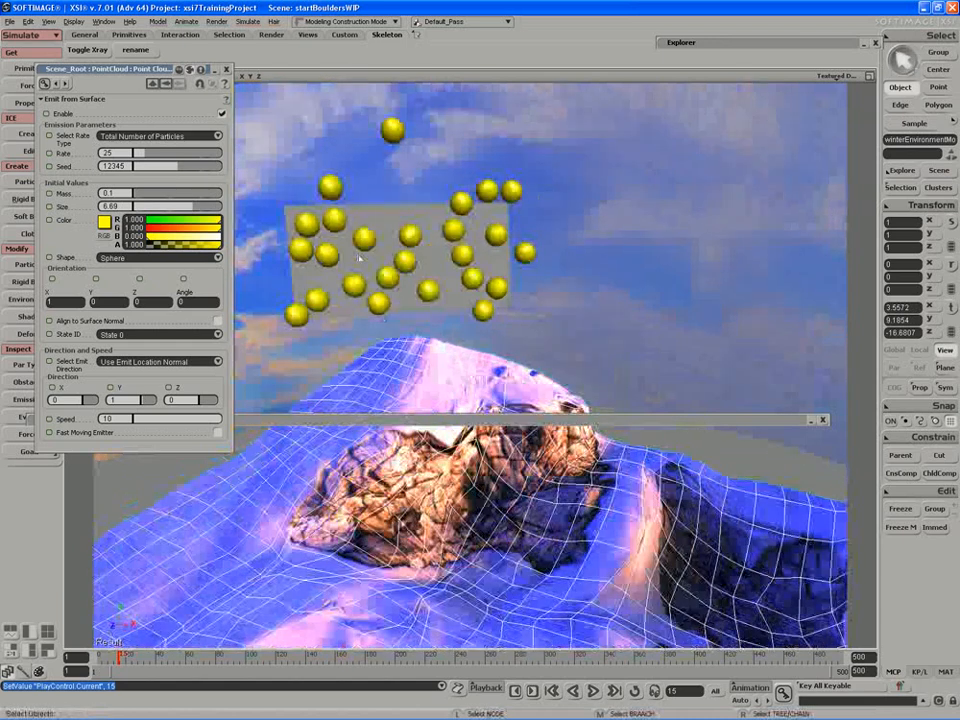
# Add an Add Forces node to the point cloud's ICE tree and connect its Execute output to Port2 of the ICETree node
pyautogui.hotkey('alt', '9')
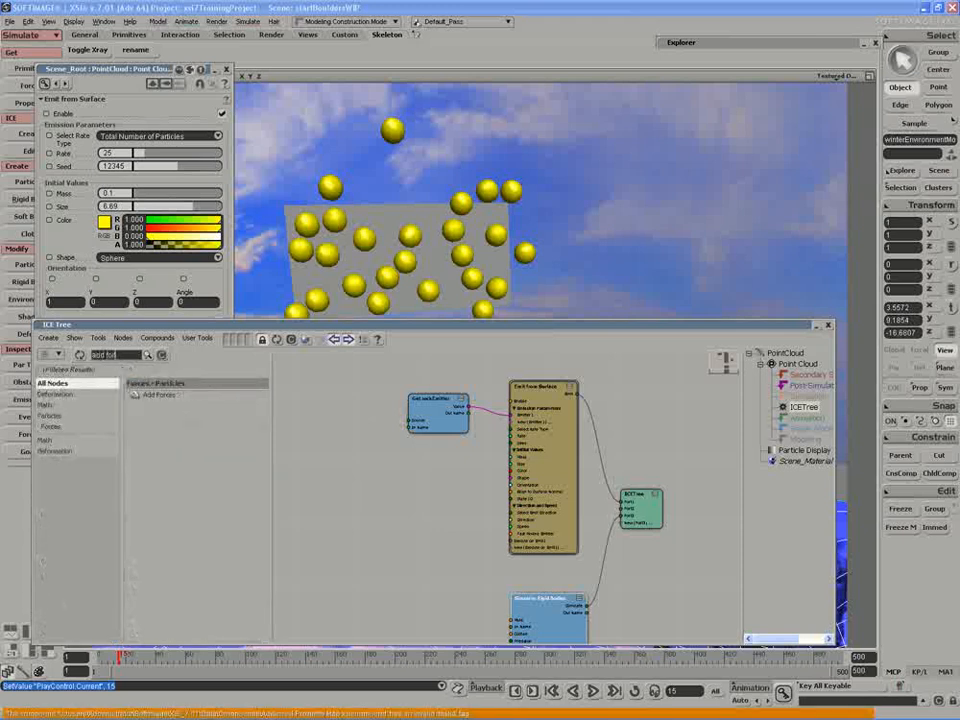
pyautogui.moveTo(147, 402); pyautogui.dragTo(456, 550)
pyautogui.moveTo(530, 494); pyautogui.dragTo(526, 469)
pyautogui.moveTo(488, 549); pyautogui.dragTo(622, 512)
pyautogui.moveTo(468, 559); pyautogui.dragTo(530, 559)
pyautogui.scroll(1, 518, 559)
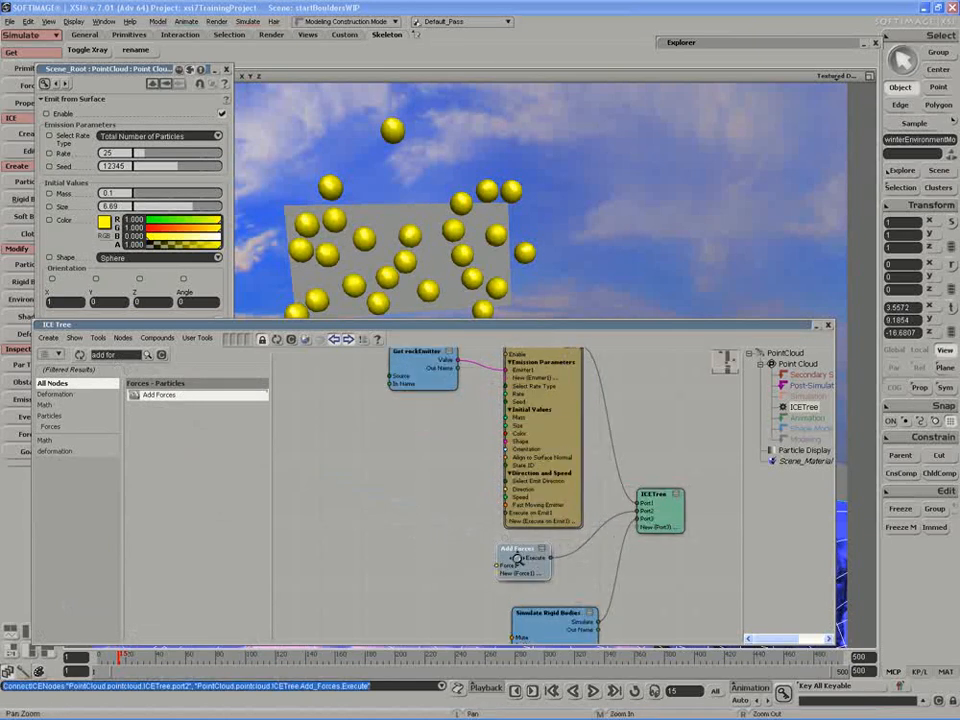
# Find the Gravity Force node, add it to the ICE tree and connect it to the Force1 input of Add Forces
pyautogui.click(122, 357)
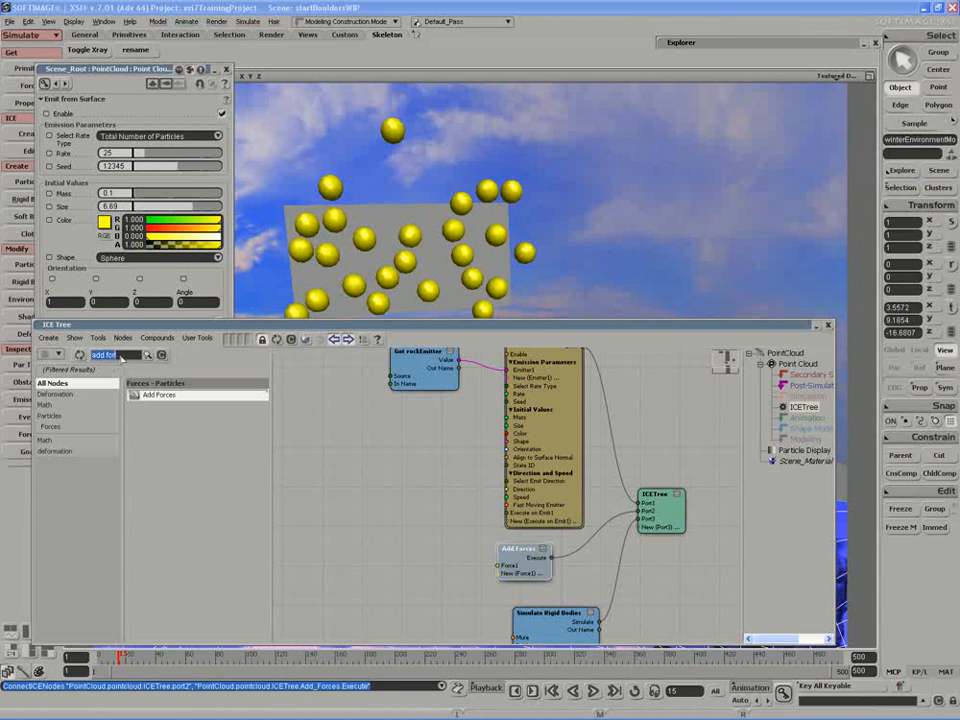
pyautogui.write('gravity')
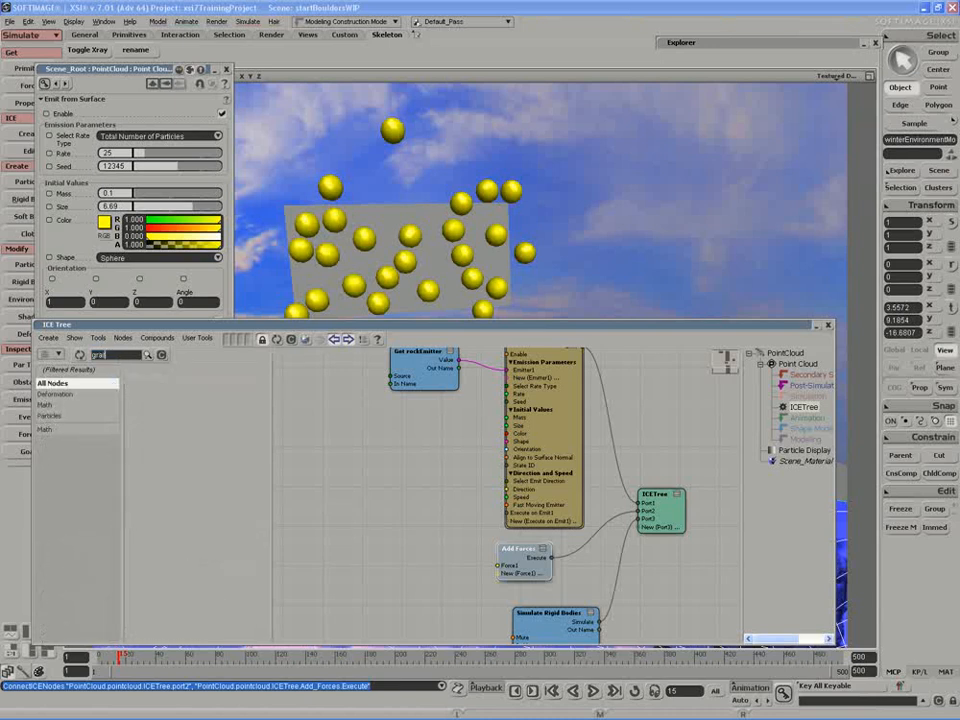
pyautogui.moveTo(160, 395); pyautogui.dragTo(499, 566)
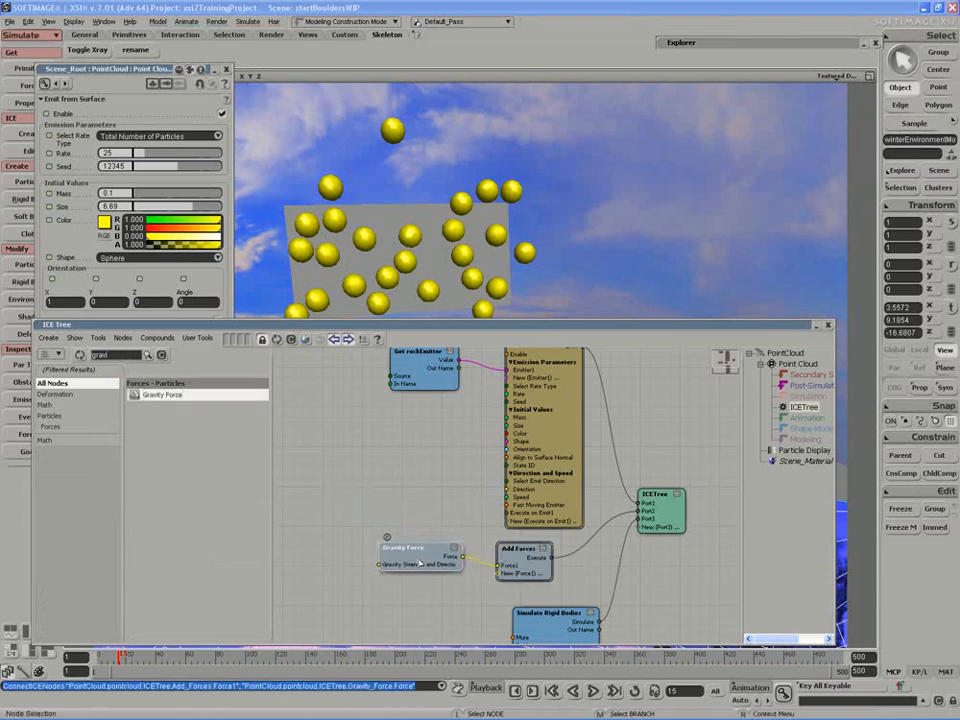
# Collapse the ICE tree window and play the simulation from the start to check how gravity affects the rocks from the side
pyautogui.doubleClick(365, 325)
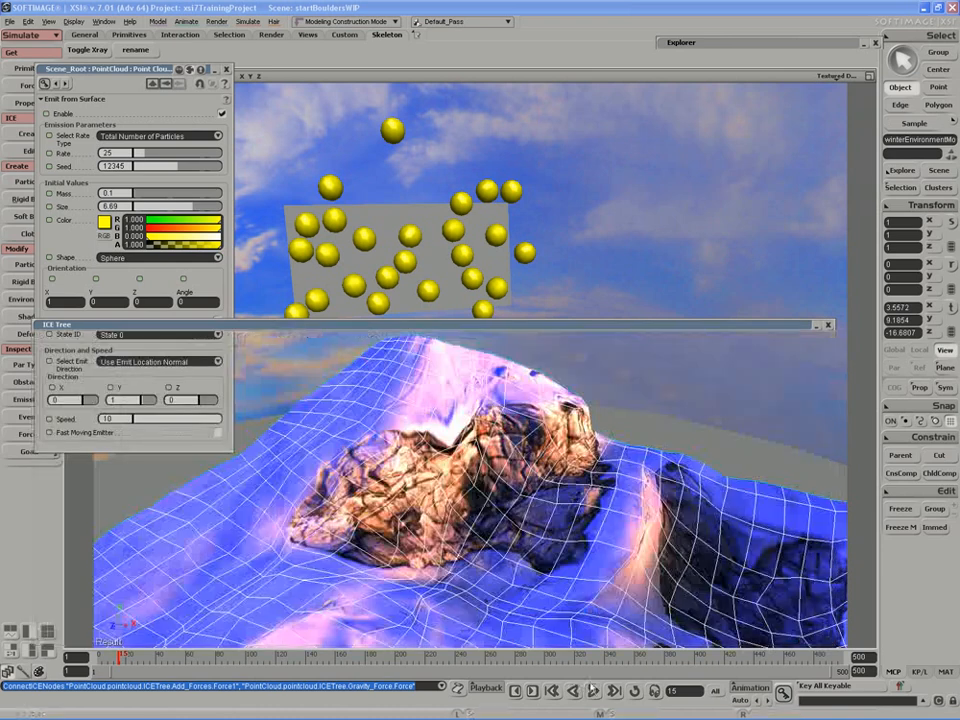
pyautogui.middleClick(594, 691)
pyautogui.press('s')
pyautogui.moveTo(440, 563); pyautogui.dragTo(557, 497, button='right')
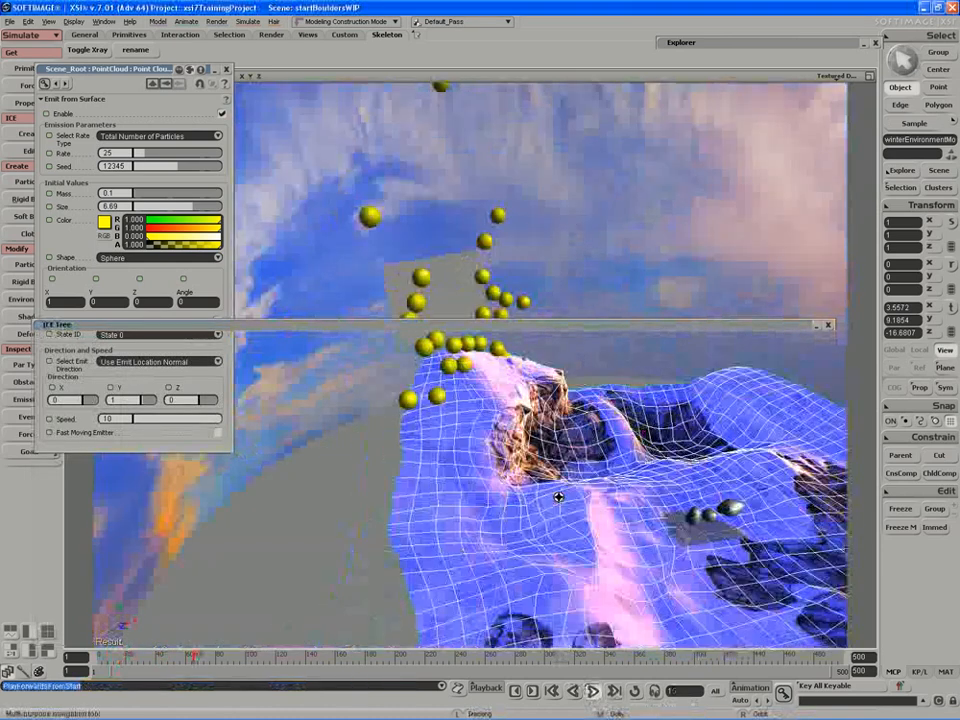
pyautogui.click(600, 693)
pyautogui.press('s')
pyautogui.moveTo(518, 462); pyautogui.dragTo(440, 454, button='right')
# Select the rock emitter, move to frame 2, scale it along its local X axis to about 10.76 and play the simulation
pyautogui.click(438, 311)
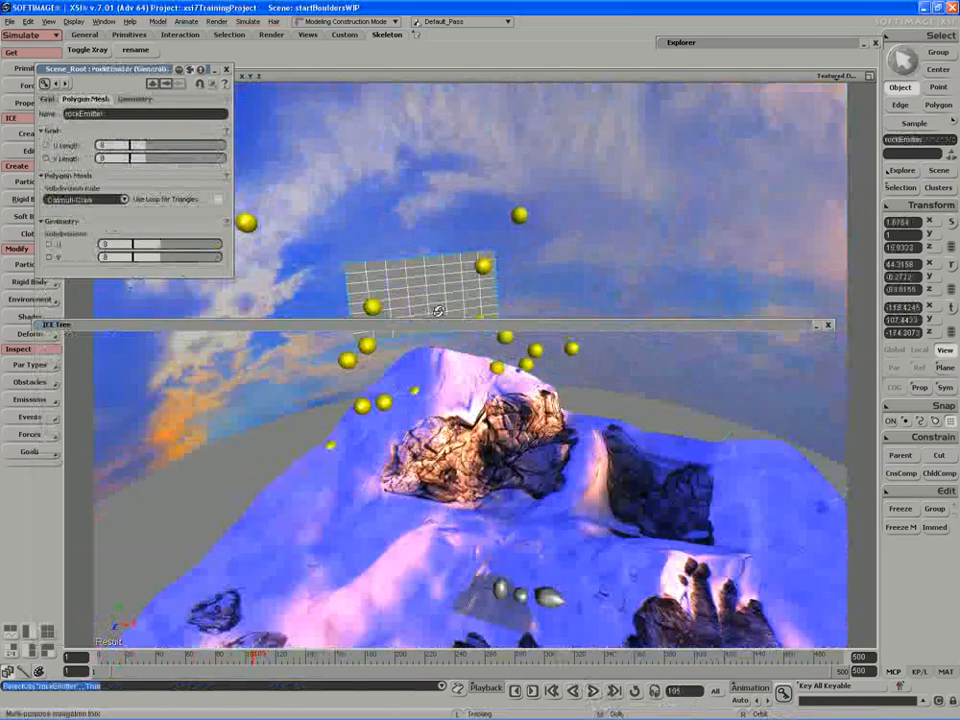
pyautogui.moveTo(439, 311); pyautogui.dragTo(397, 316, button='right')
pyautogui.click(97, 657)
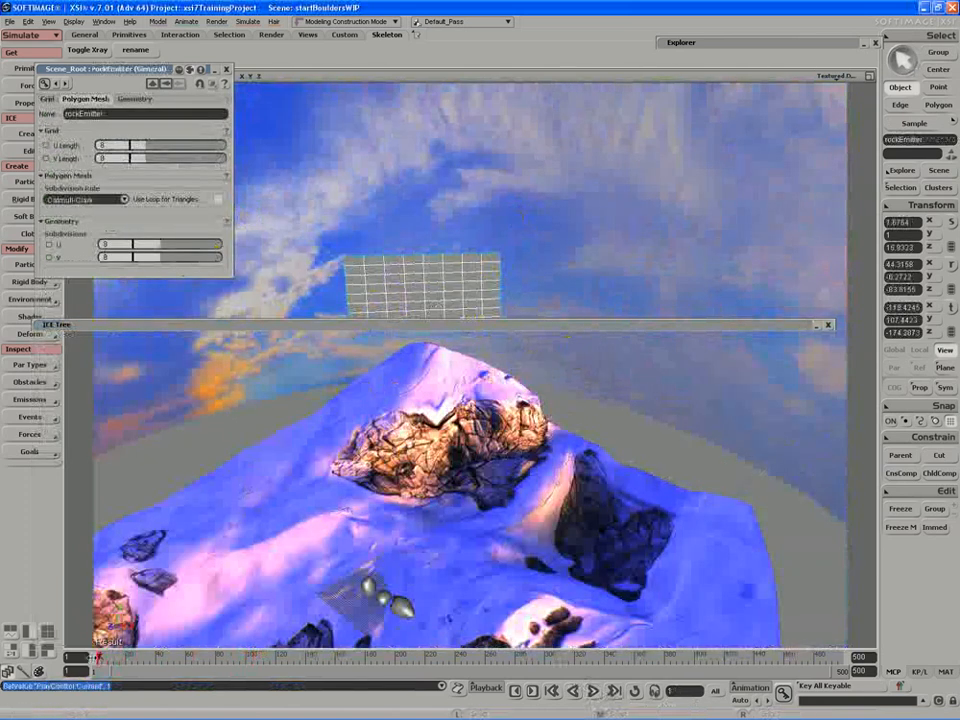
pyautogui.press('Right')
pyautogui.press('x')
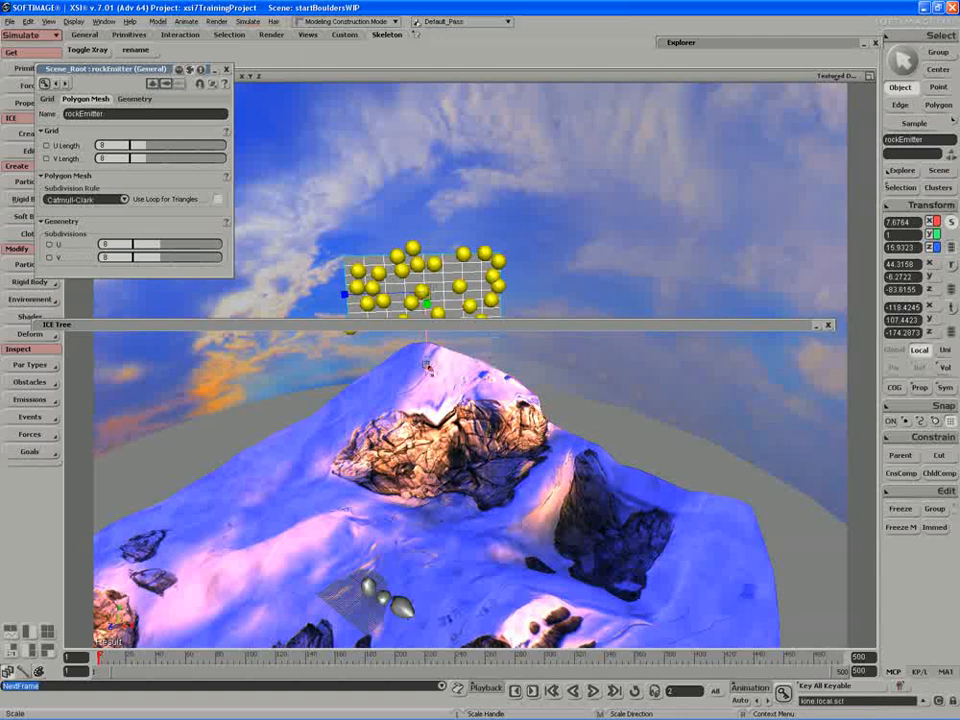
pyautogui.moveTo(433, 391); pyautogui.dragTo(433, 401)
pyautogui.moveTo(433, 400); pyautogui.dragTo(436, 416)
pyautogui.press('Up')
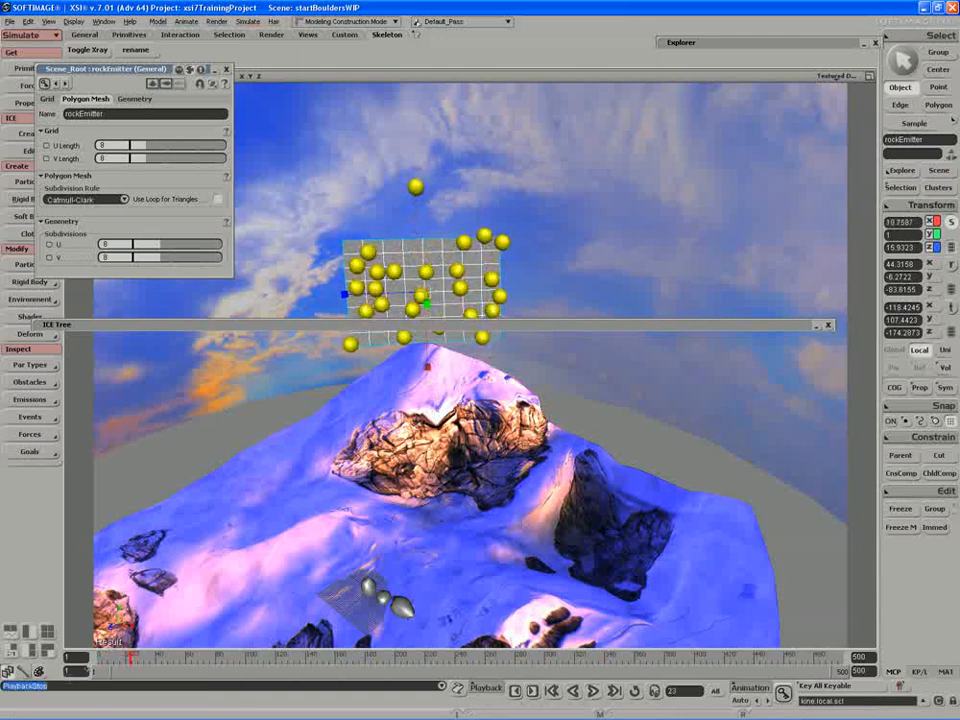
# Return to frame 2, reopen the Emit from Surface node's properties and reduce the emission rate to about 17.347
pyautogui.click(88, 657)
pyautogui.press('Right')
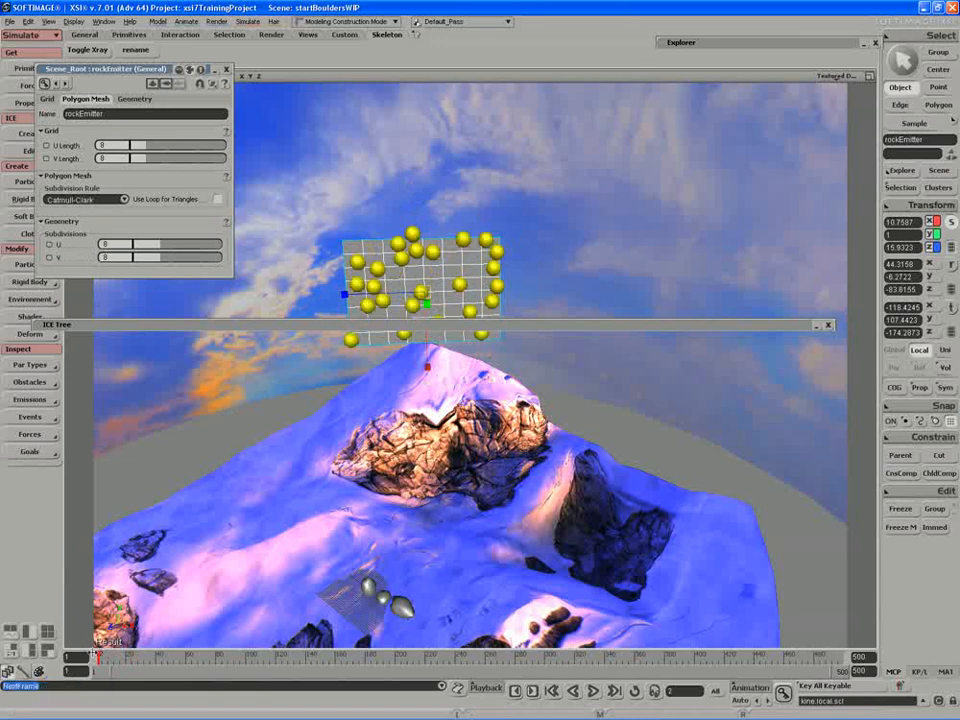
pyautogui.press('s')
pyautogui.moveTo(369, 428); pyautogui.dragTo(375, 433)
pyautogui.moveTo(375, 433); pyautogui.dragTo(338, 447, button='middle')
pyautogui.doubleClick(341, 325)
pyautogui.doubleClick(543, 475)
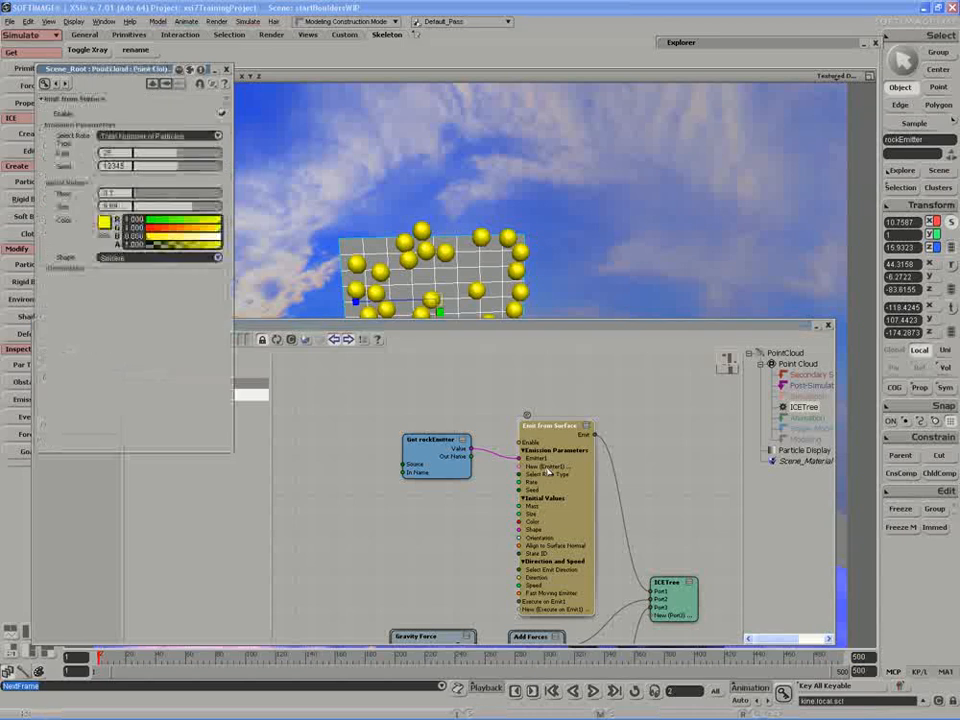
pyautogui.moveTo(438, 326); pyautogui.dragTo(437, 520)
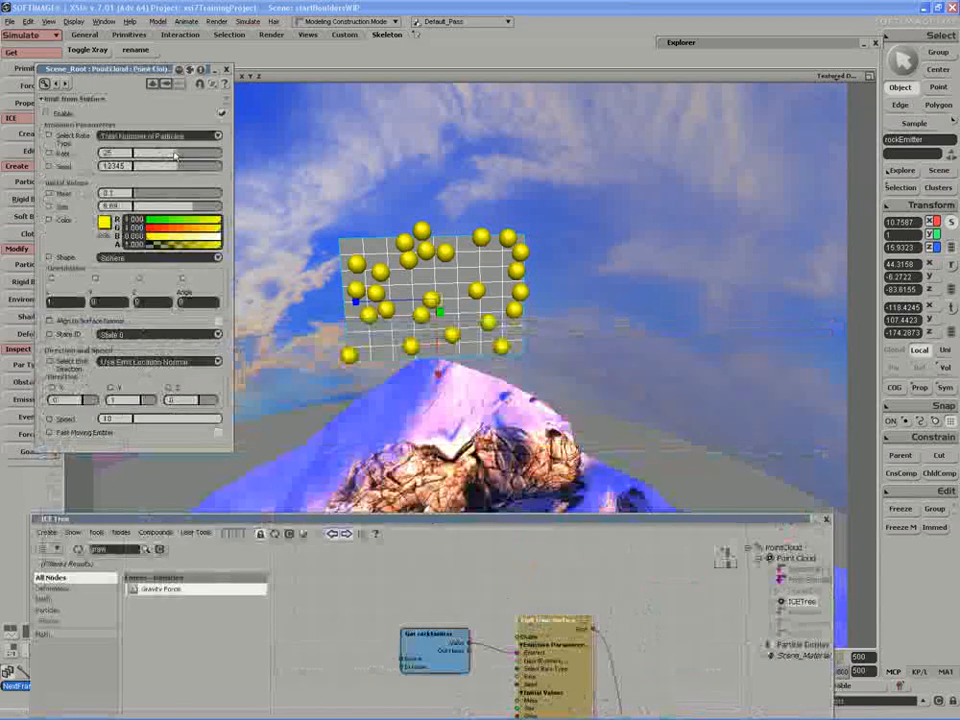
pyautogui.moveTo(177, 154); pyautogui.dragTo(166, 156)
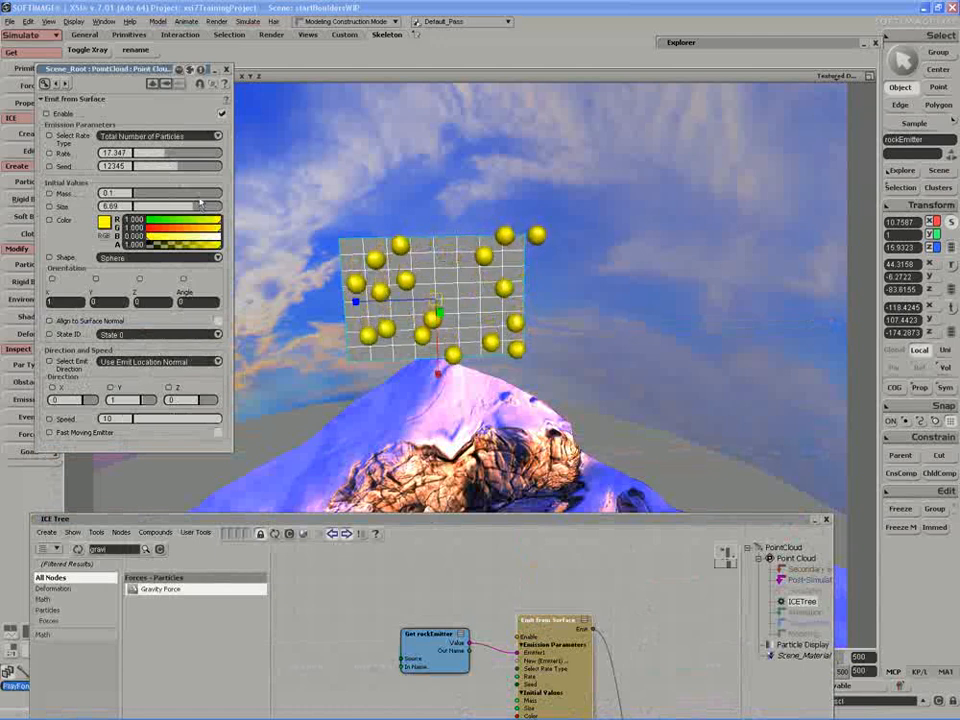
# Set the emission speed to 30, collapse the ICE tree and replay the simulation from the start in a side view
pyautogui.doubleClick(112, 420)
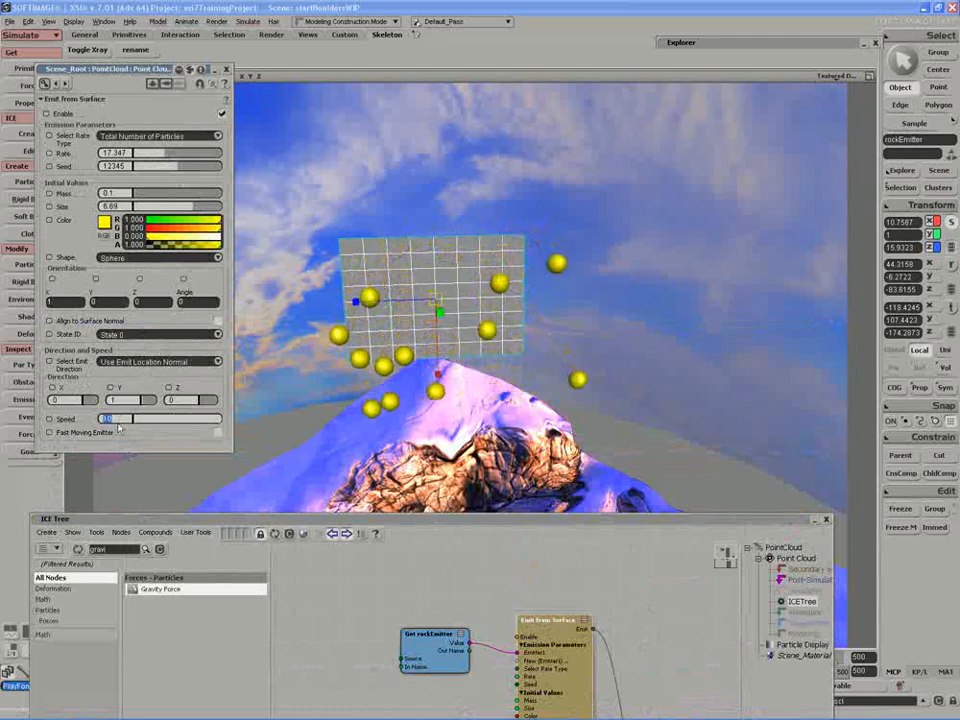
pyautogui.write('30')
pyautogui.press('Return')
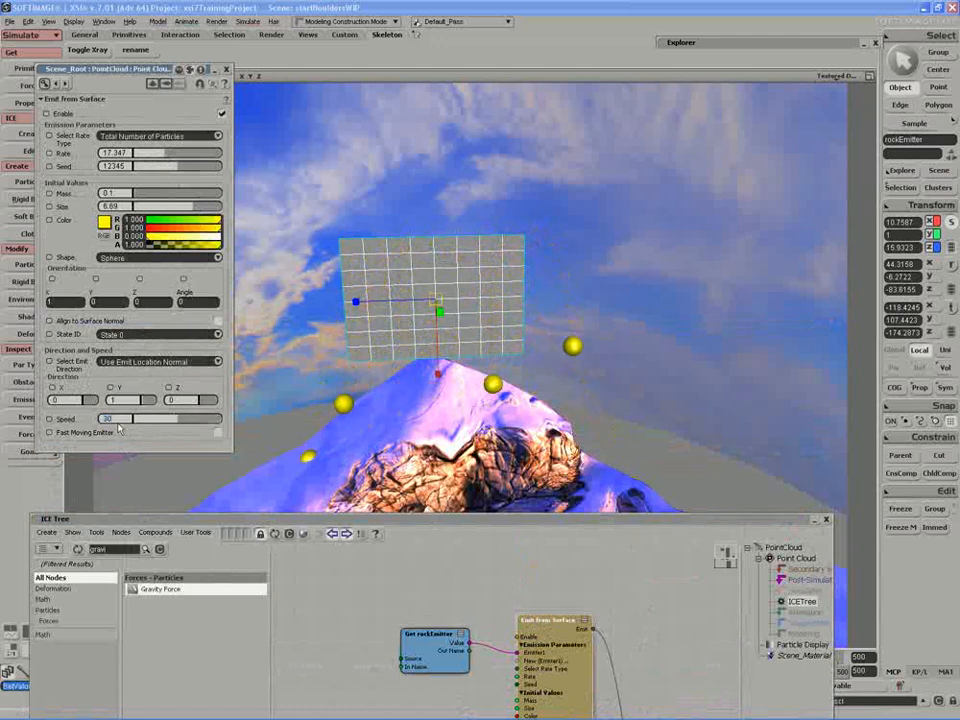
pyautogui.click(180, 518)
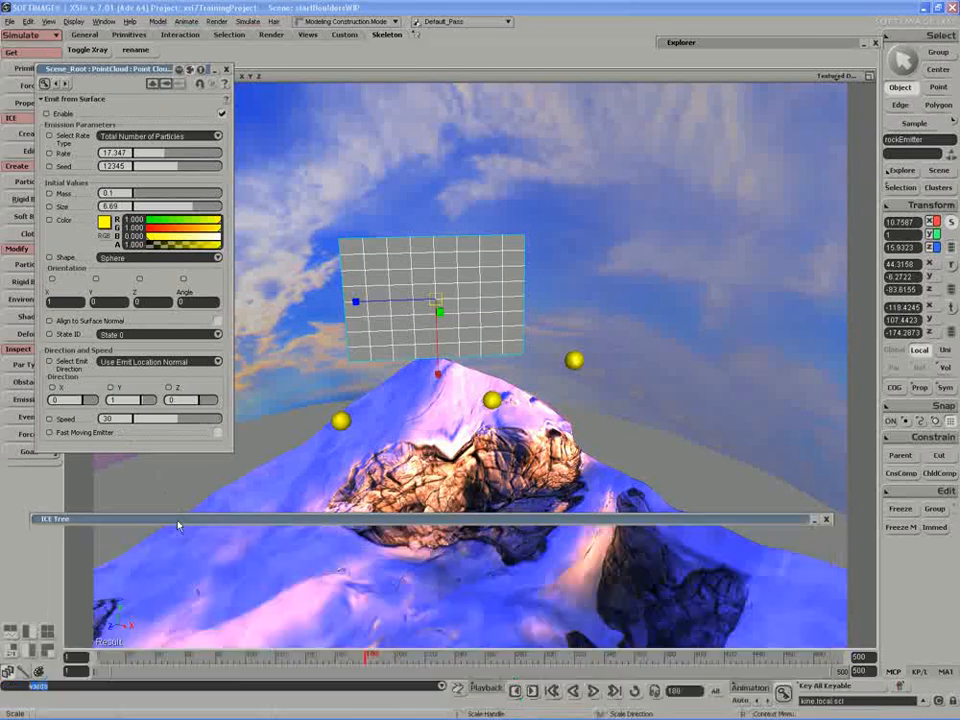
pyautogui.click(593, 690)
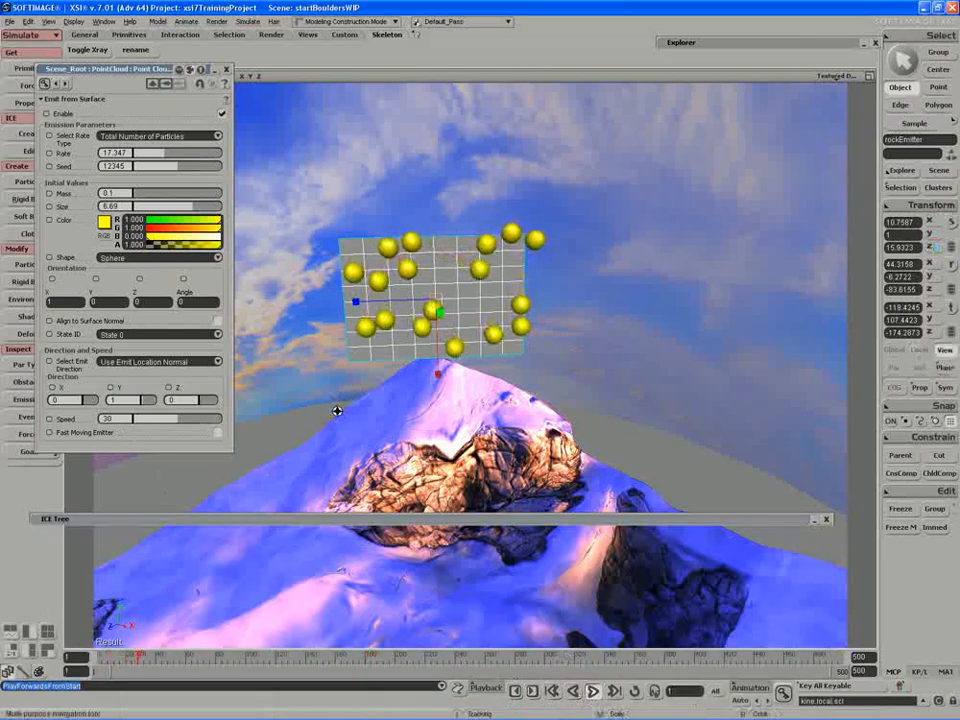
pyautogui.press('s')
pyautogui.moveTo(340, 411); pyautogui.dragTo(461, 356, button='right')
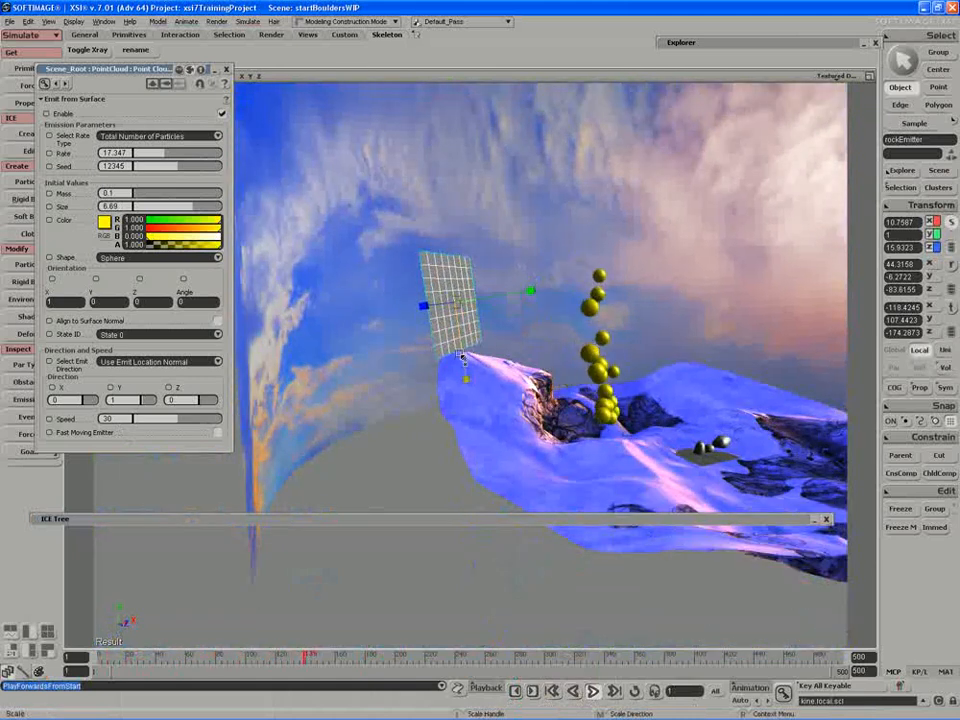
# Stop playback and move the rock emitter about 66.78 units backwards along its local Y axis, away from the peak
pyautogui.press('Escape')
pyautogui.press('v')
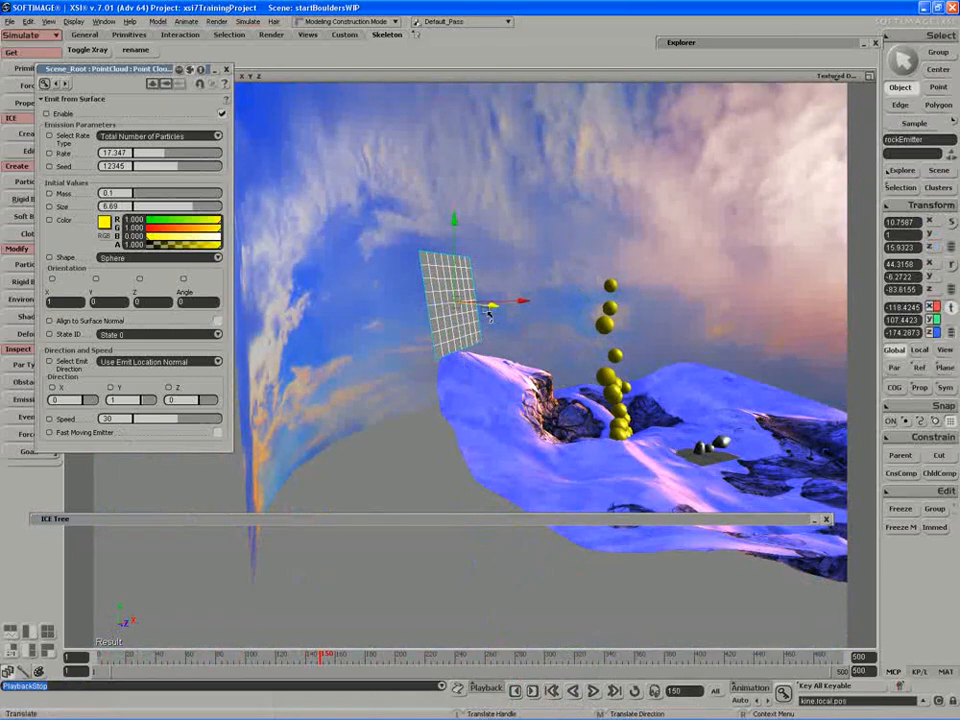
pyautogui.click(919, 356)
pyautogui.moveTo(509, 296); pyautogui.dragTo(445, 313)
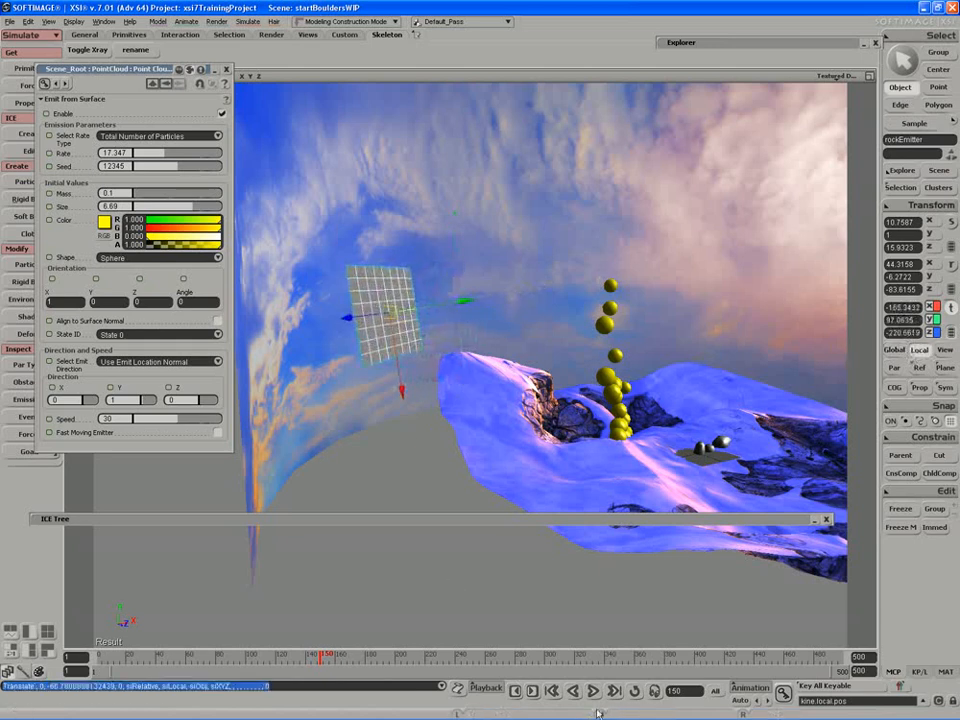
# Replay the simulation from the start and check from the side where the rocks fall relative to the peak
pyautogui.click(593, 691)
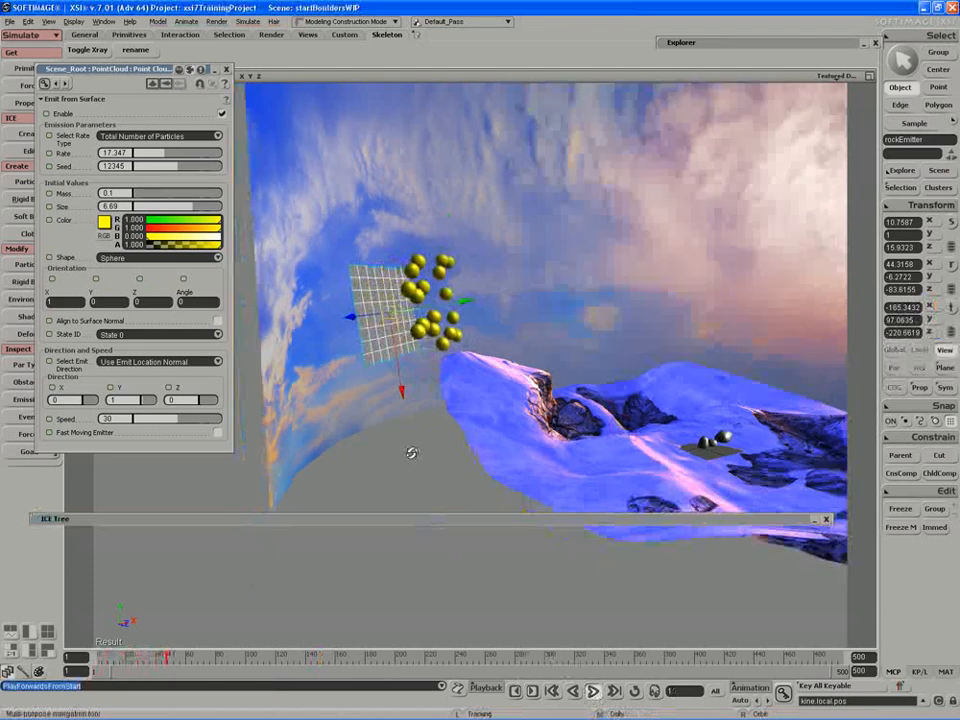
pyautogui.moveTo(412, 453); pyautogui.dragTo(420, 450, button='right')
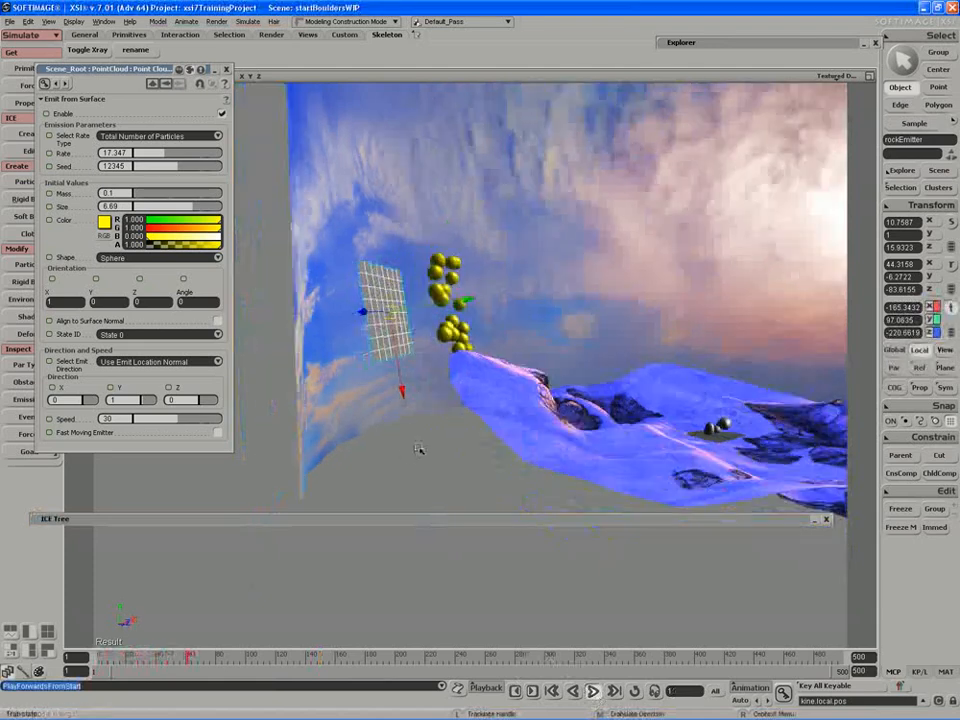
pyautogui.click(591, 691)
pyautogui.moveTo(503, 462); pyautogui.dragTo(608, 402, button='right')
pyautogui.hotkey('shift', 'Up')
pyautogui.press('Up')
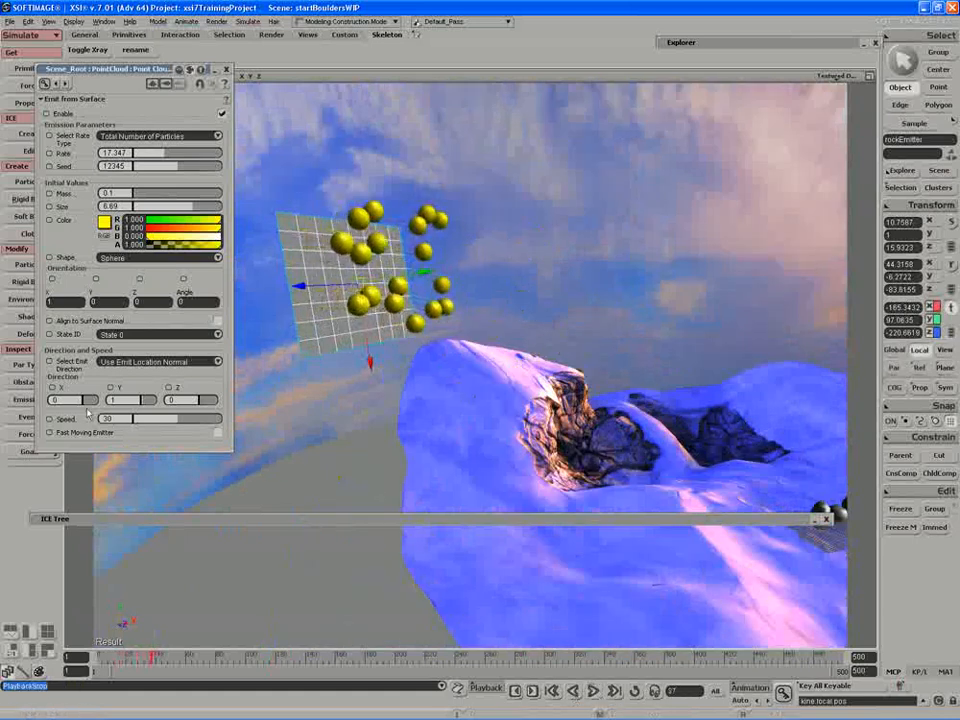
# Set the emission speed to 100 and replay the simulation from the start frame
pyautogui.moveTo(126, 419); pyautogui.dragTo(102, 419)
pyautogui.write('10')
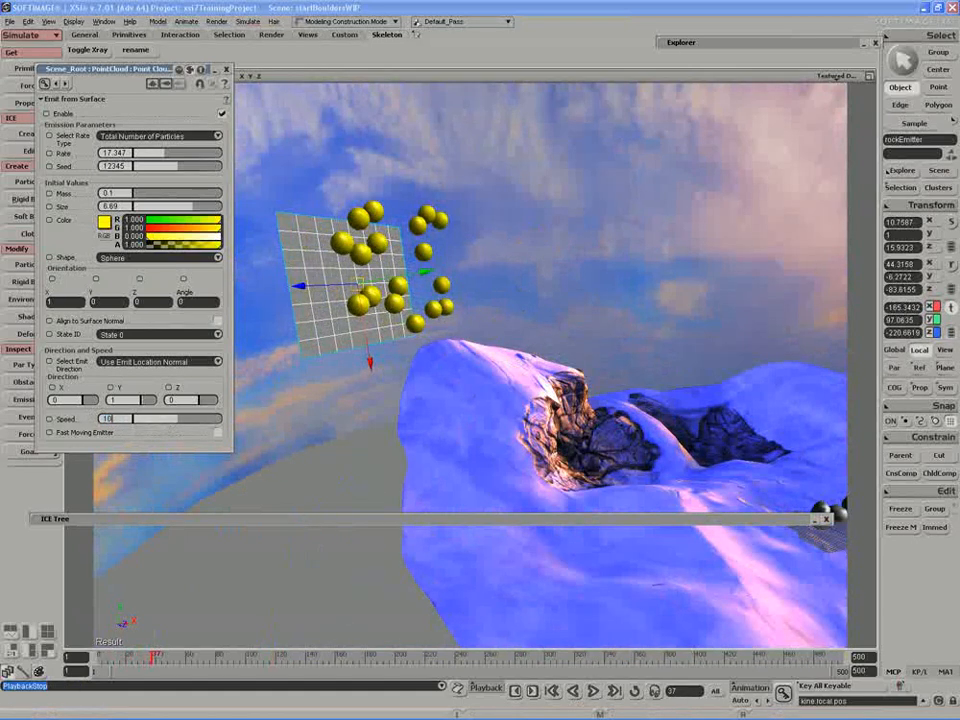
pyautogui.write('0')
pyautogui.press('Return')
pyautogui.press('Up')
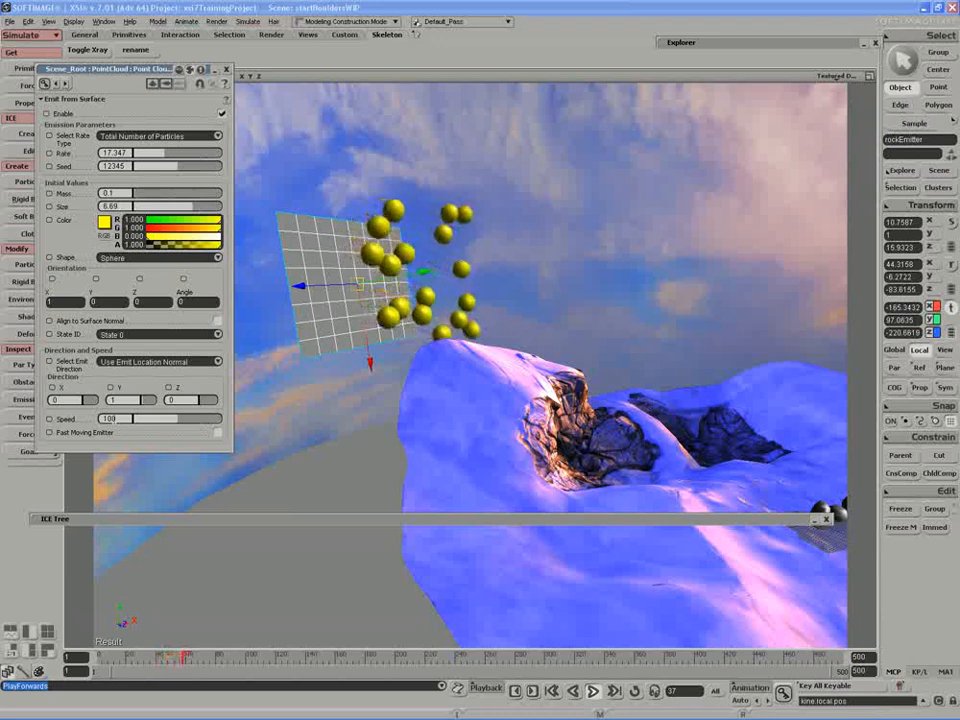
pyautogui.press('Up')
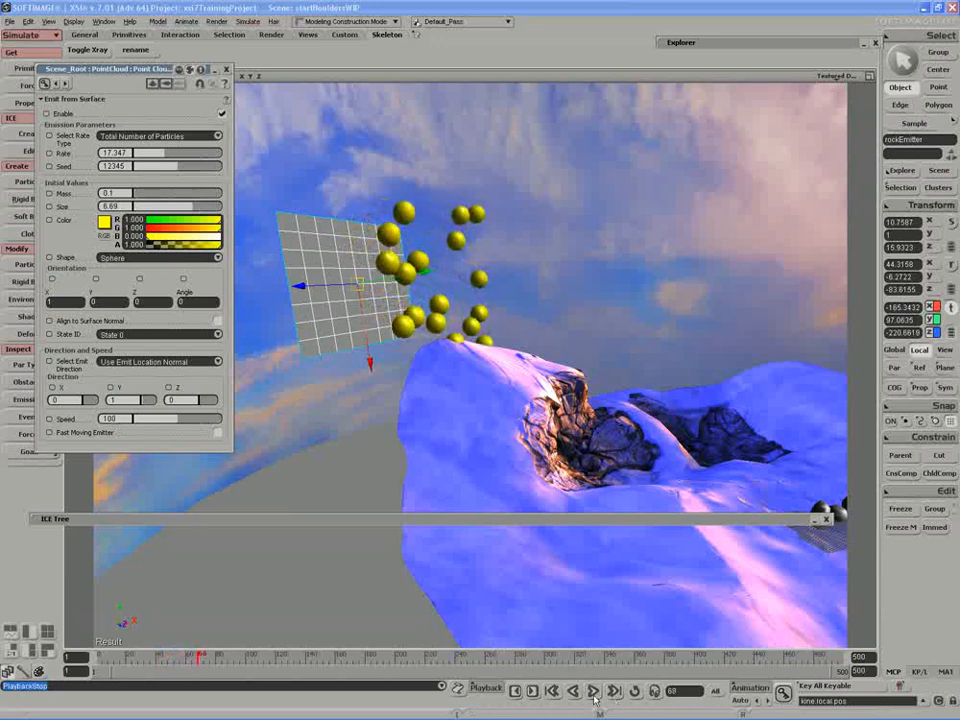
pyautogui.click(594, 692)
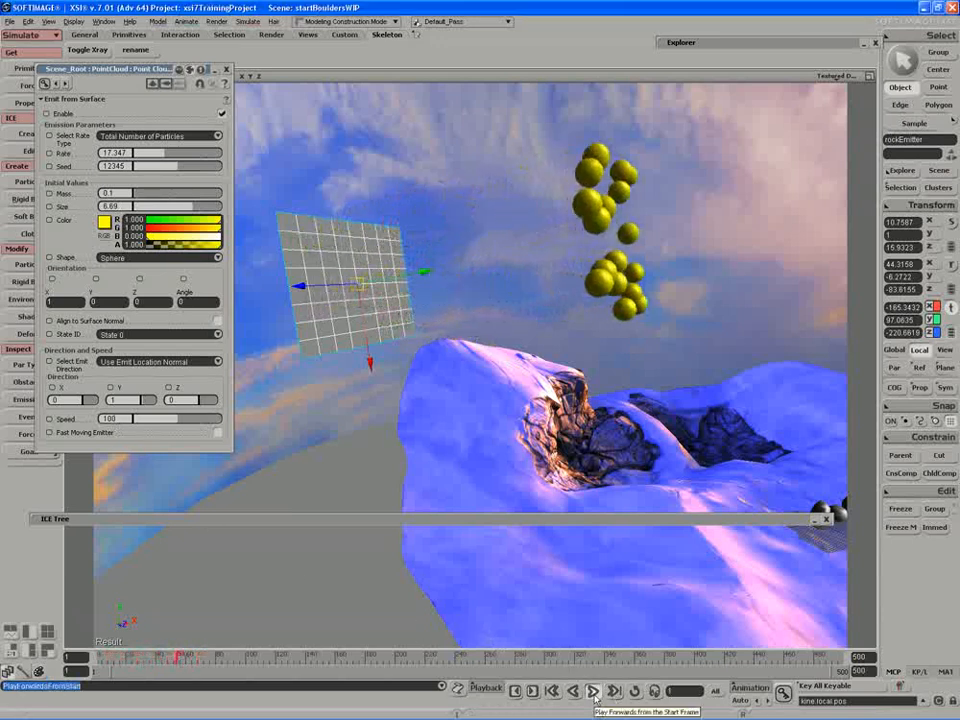
# Lower the emission speed to 50 and play the simulation again from the start frame
pyautogui.doubleClick(114, 419)
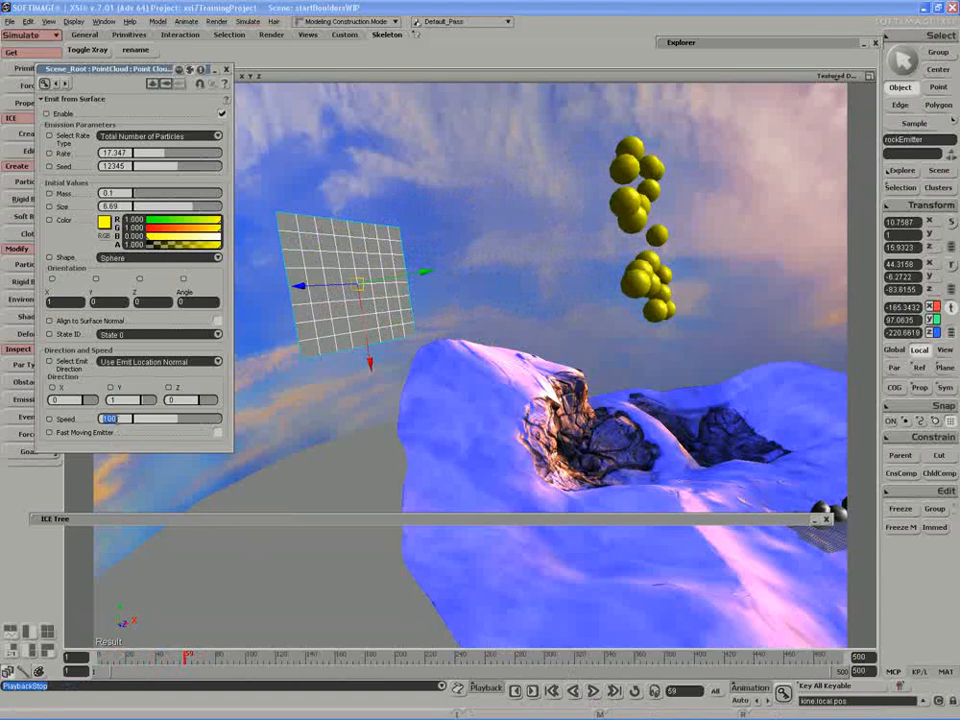
pyautogui.write('50')
pyautogui.press('Return')
pyautogui.press('Up')
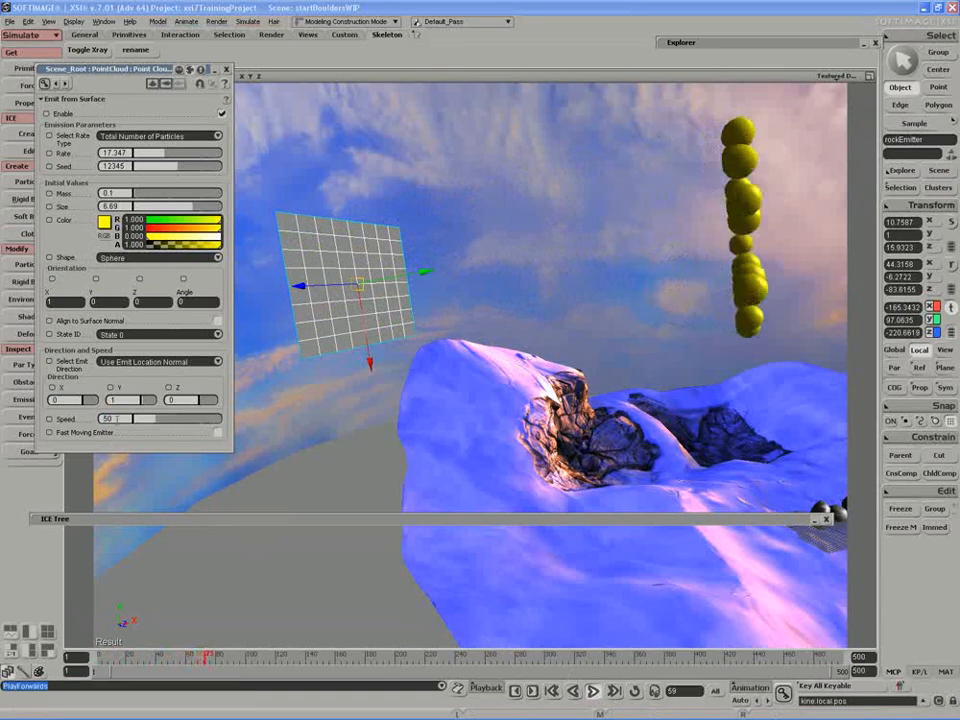
pyautogui.press('Up')
pyautogui.click(592, 691)
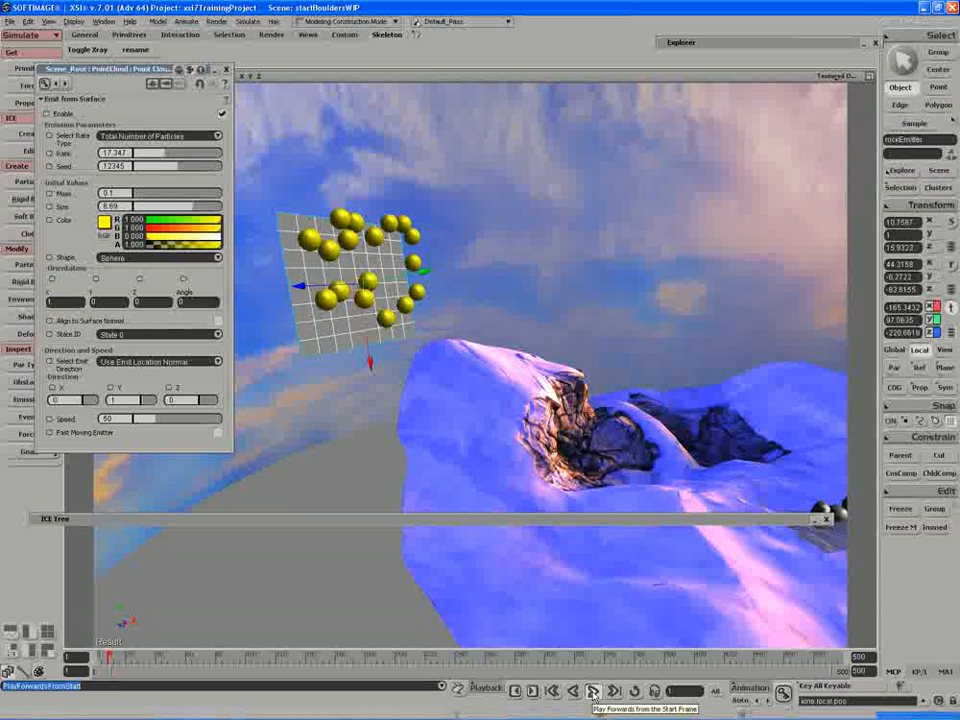
# Set the emission speed to 30 and replay the simulation from the start frame
pyautogui.press('s')
pyautogui.moveTo(420, 398); pyautogui.dragTo(325, 390, button='right')
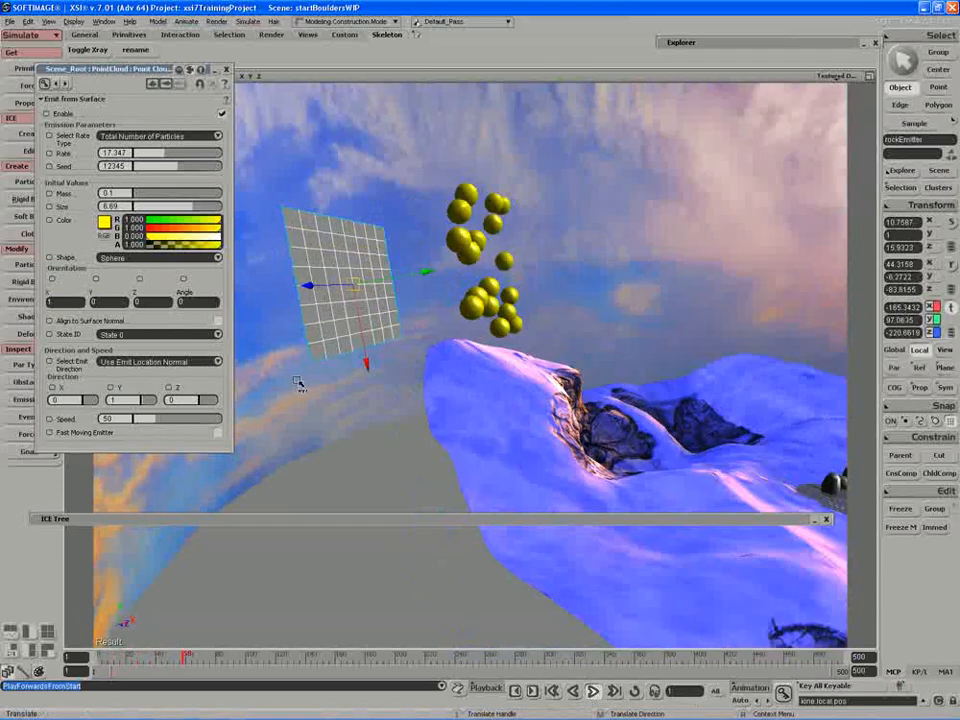
pyautogui.click(120, 419)
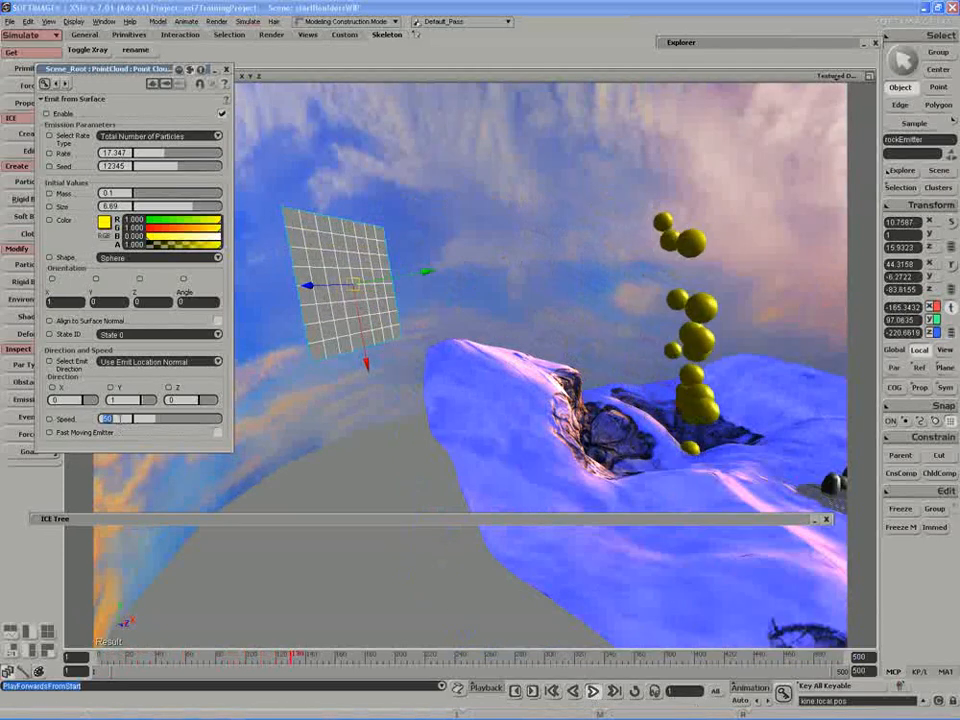
pyautogui.write('30')
pyautogui.press('Return')
pyautogui.click(592, 691)
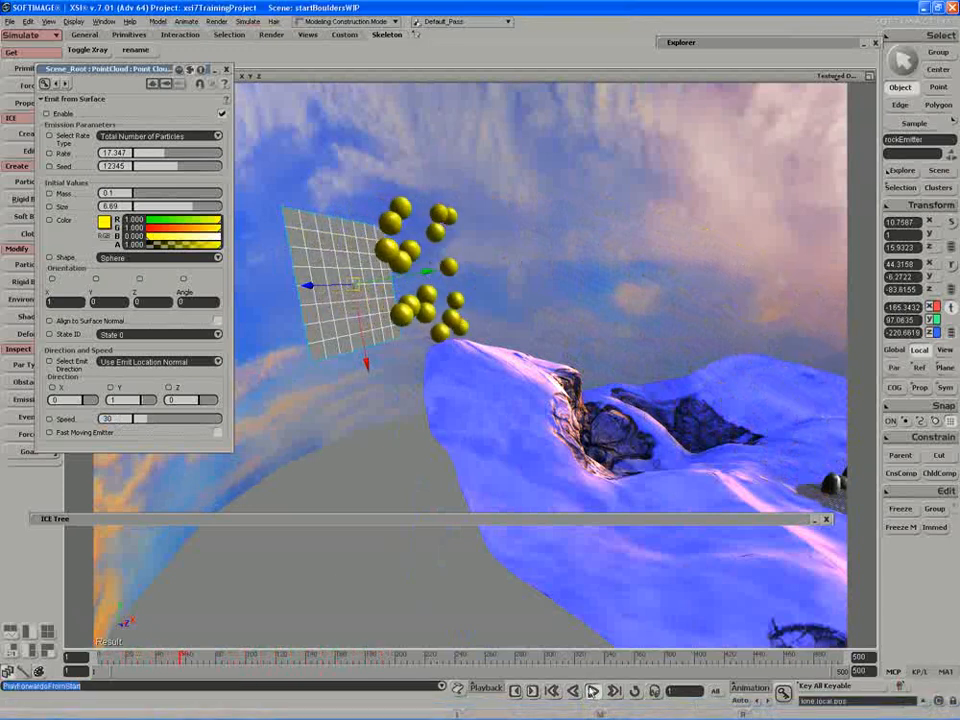
# Stop playback, raise the rock emitter about 17 units higher above the peak, and replay the simulation from the start
pyautogui.click(592, 691)
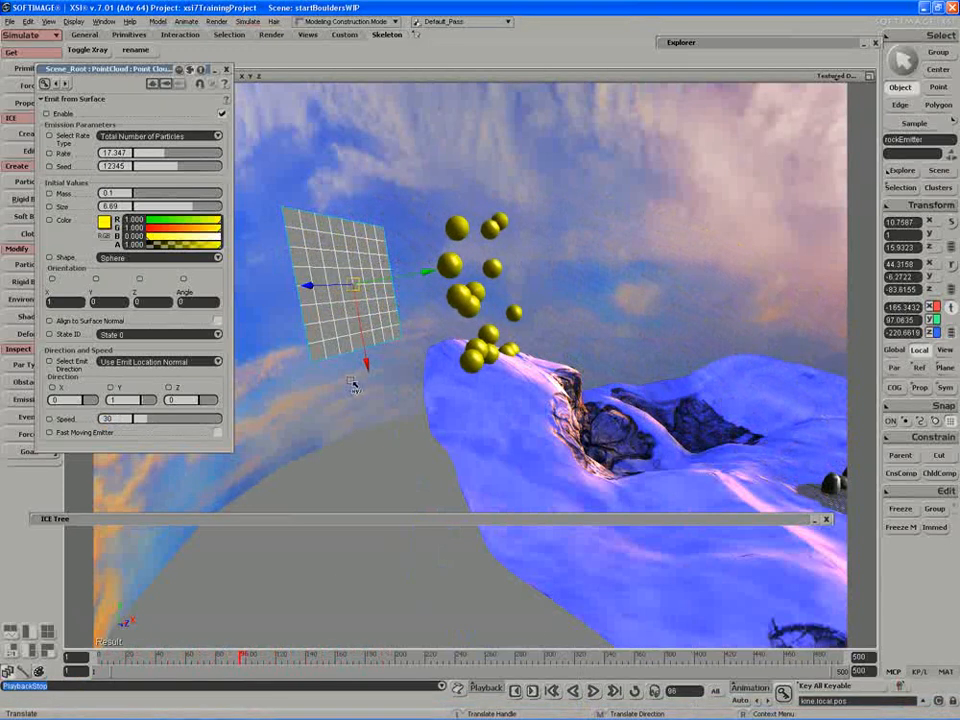
pyautogui.moveTo(353, 387); pyautogui.dragTo(355, 358)
pyautogui.click(592, 691)
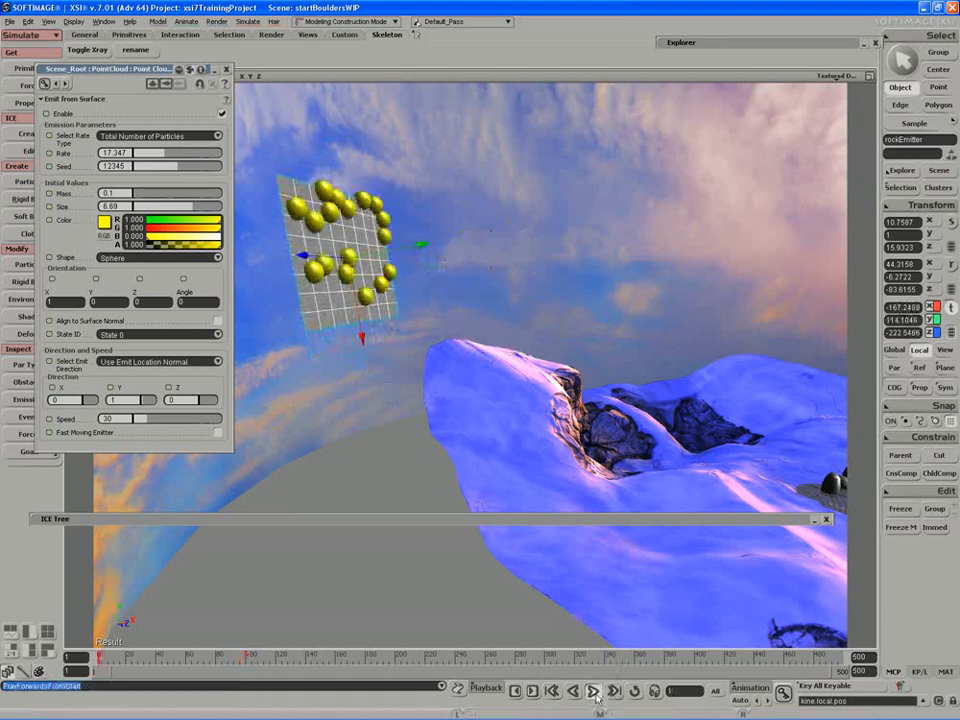
# Move the rock emitter about 12.28 units forward along its local Y axis towards the peak and stop playback
pyautogui.keyDown('alt'); pyautogui.moveTo(433, 390); pyautogui.dragTo(443, 400); pyautogui.keyUp('alt')
pyautogui.press('s')
pyautogui.moveTo(443, 400); pyautogui.dragTo(474, 405, button='right')
pyautogui.press('s')
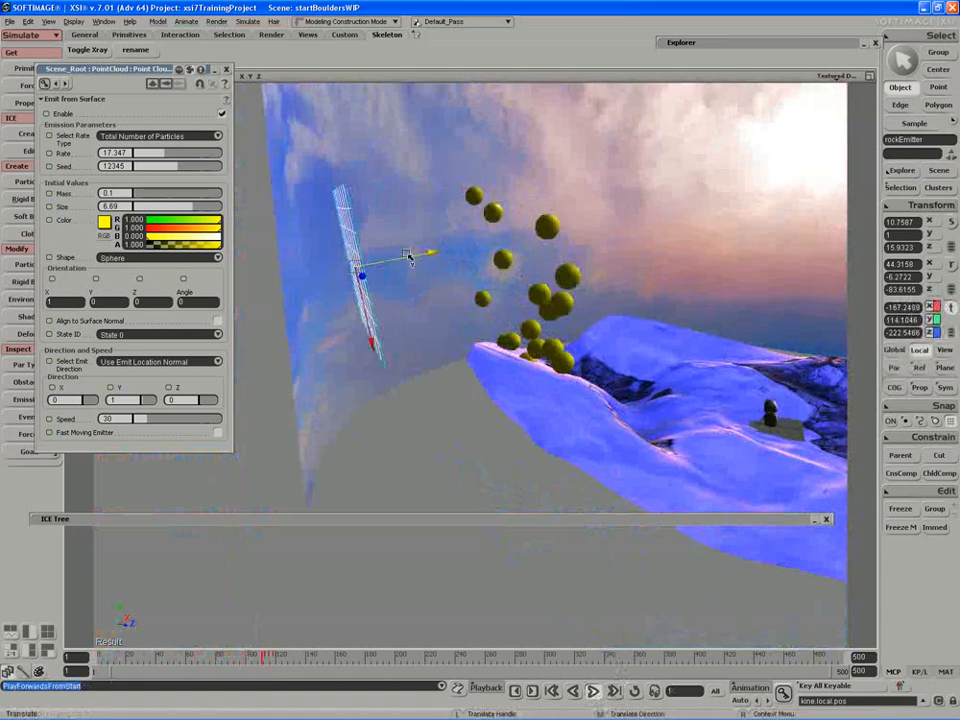
pyautogui.moveTo(410, 257); pyautogui.dragTo(432, 254)
pyautogui.press('s')
pyautogui.moveTo(497, 288); pyautogui.dragTo(450, 296, button='right')
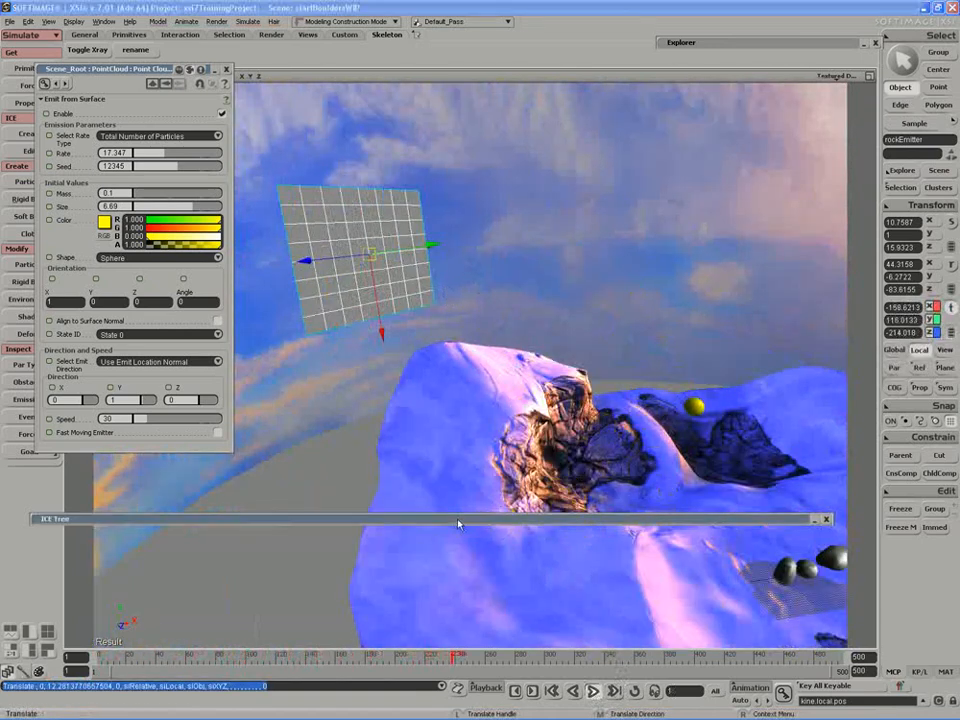
pyautogui.doubleClick(458, 520)
pyautogui.doubleClick(483, 521)
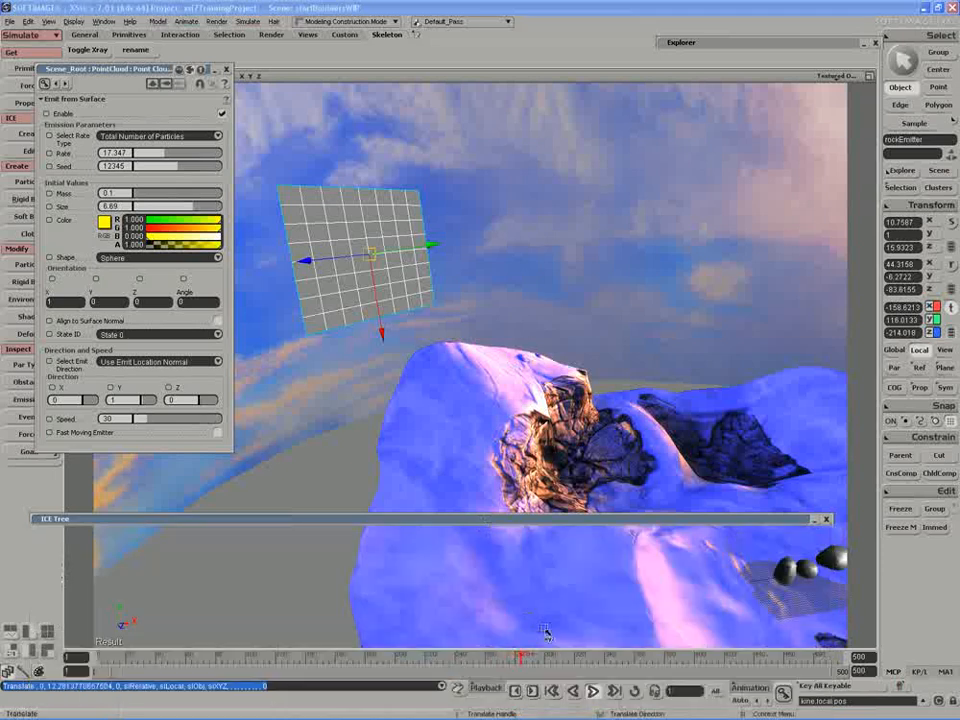
pyautogui.click(590, 691)
# Add the snowy ground mesh to the ICE tree and connect its Value output to Geometry1 of the Simulate Rigid Bodies node
pyautogui.moveTo(490, 553); pyautogui.dragTo(420, 437, button='right')
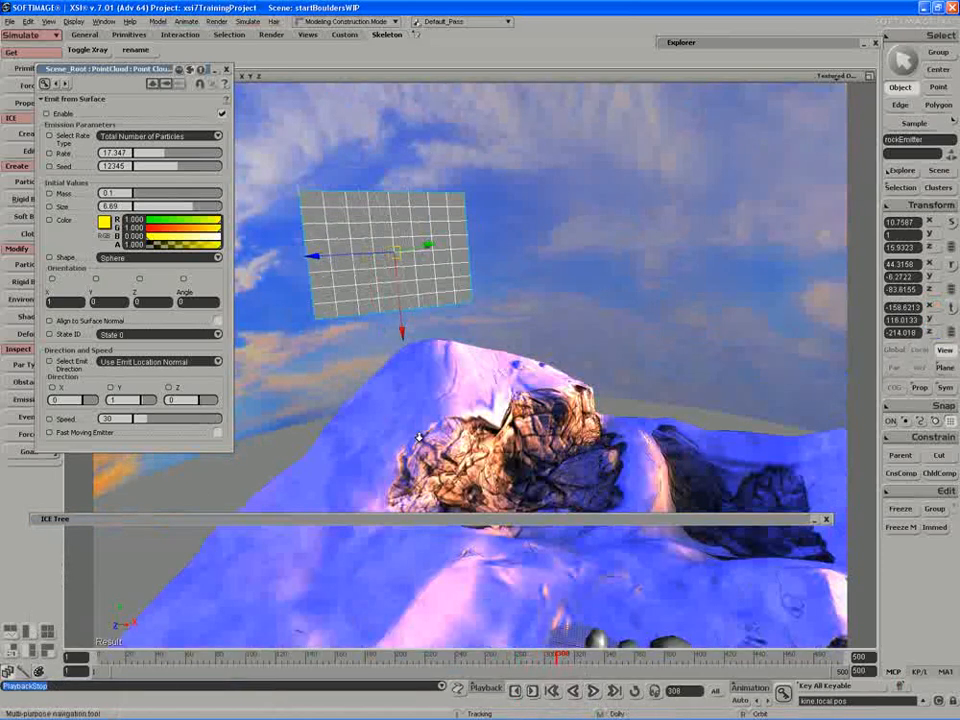
pyautogui.click(370, 487)
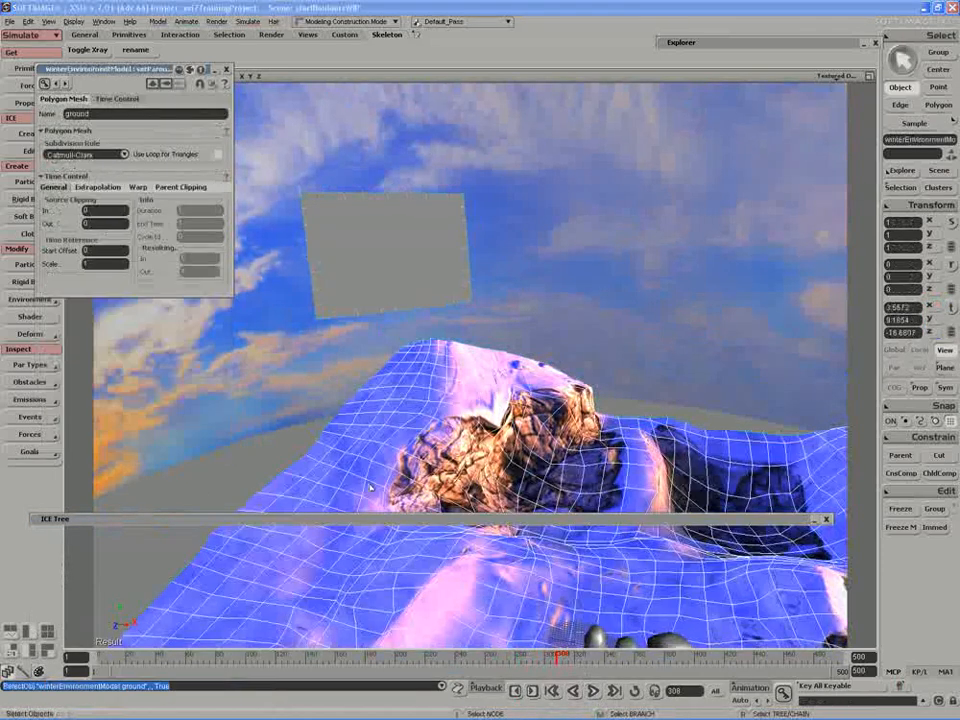
pyautogui.click(457, 520)
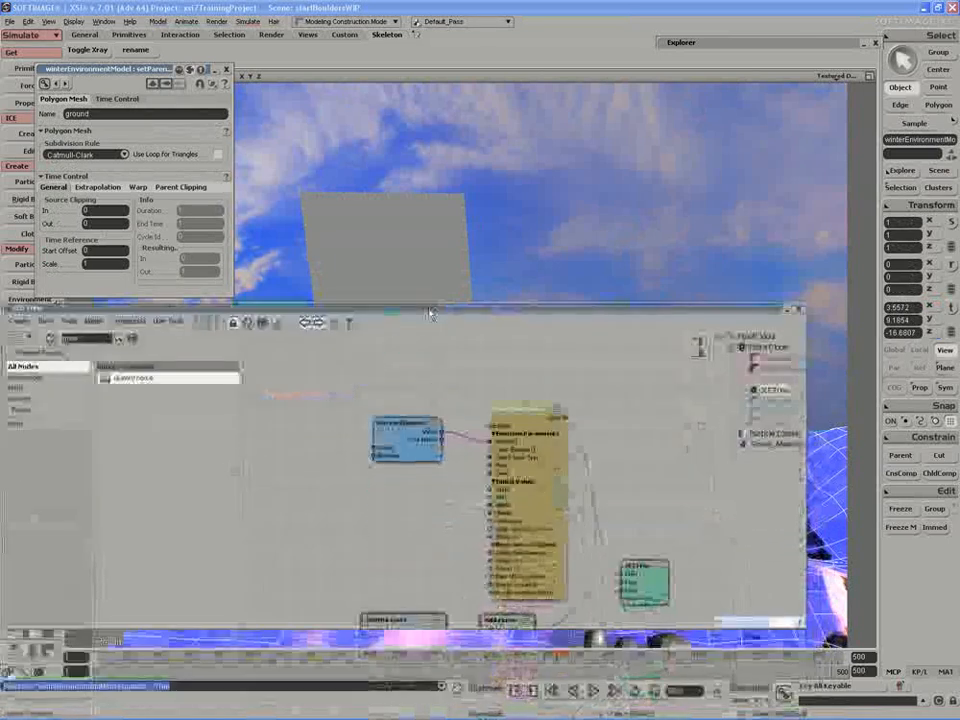
pyautogui.moveTo(469, 510); pyautogui.dragTo(446, 448)
pyautogui.moveTo(446, 448); pyautogui.dragTo(439, 514, button='middle')
pyautogui.moveTo(439, 514); pyautogui.dragTo(447, 492)
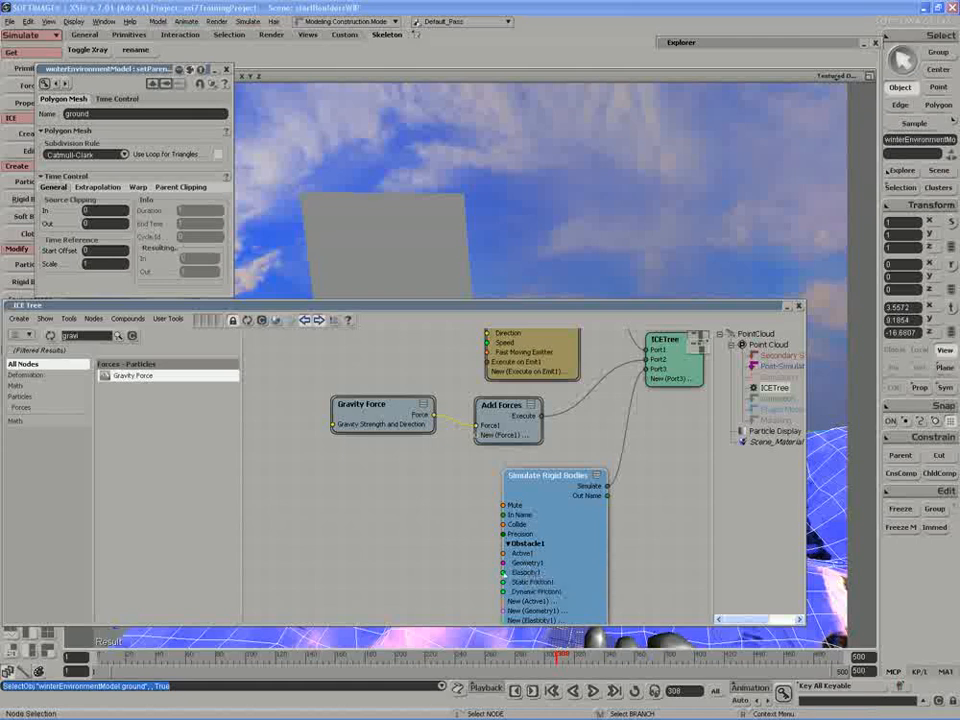
pyautogui.press('F3')
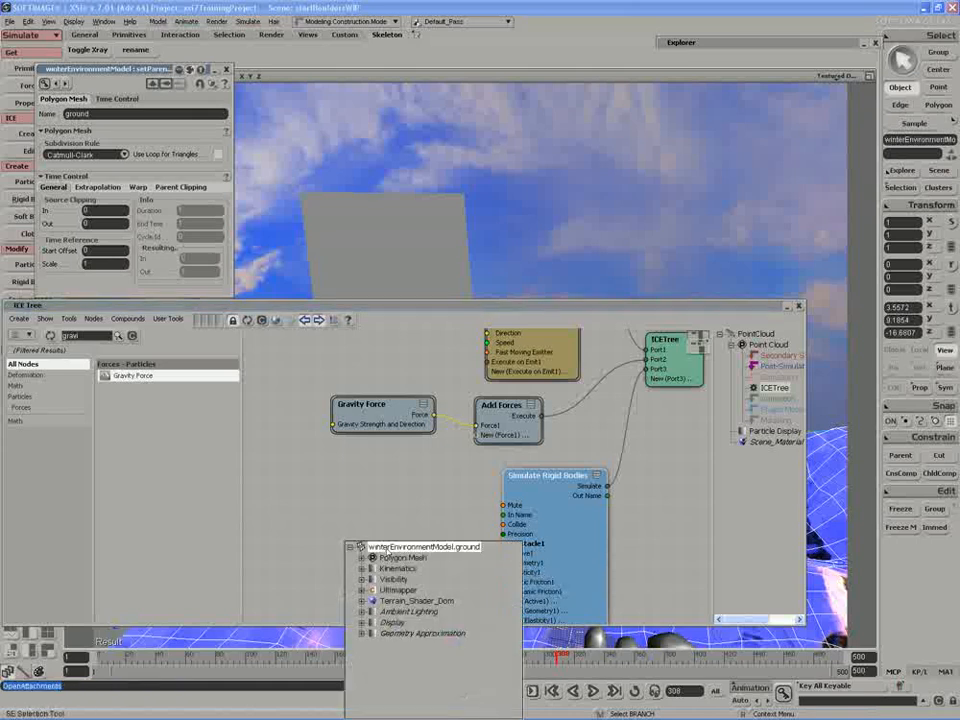
pyautogui.moveTo(381, 520); pyautogui.dragTo(382, 515)
pyautogui.moveTo(460, 532); pyautogui.dragTo(361, 532)
pyautogui.moveTo(504, 563); pyautogui.dragTo(504, 563)
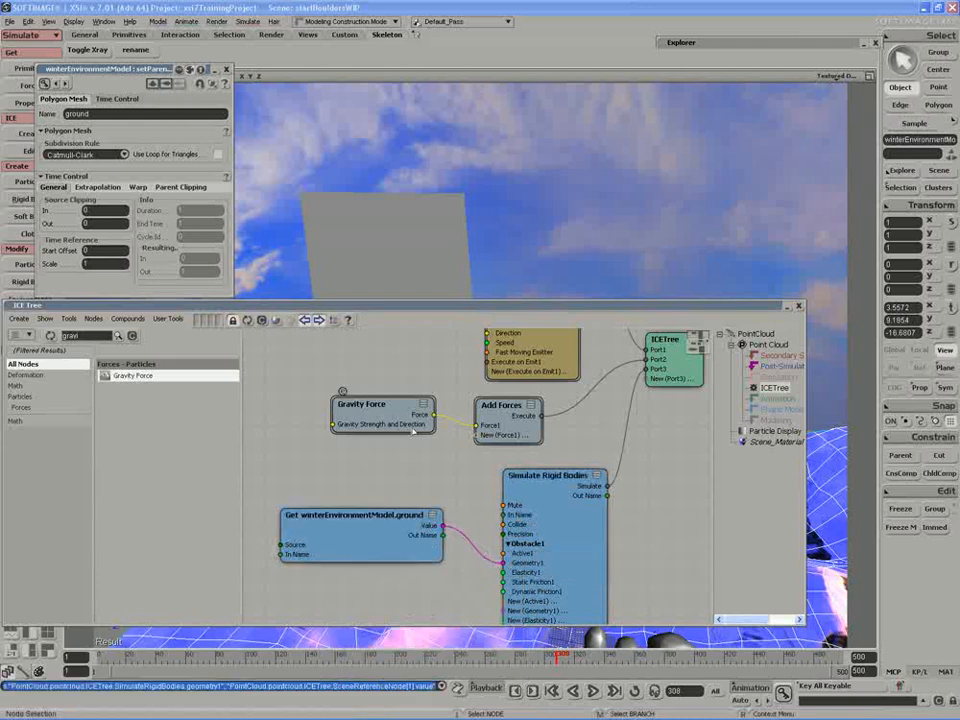
# Collapse the ICE tree, replay the simulation from the start, and examine from several angles how the rocks collide with the ground
pyautogui.doubleClick(381, 308)
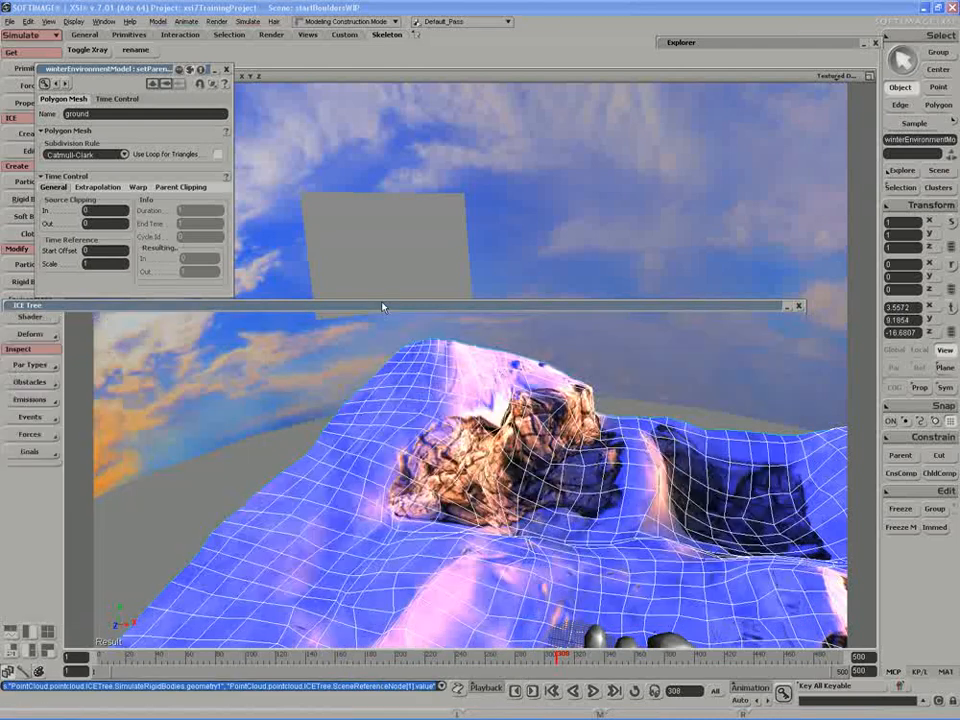
pyautogui.click(594, 691)
pyautogui.press('s')
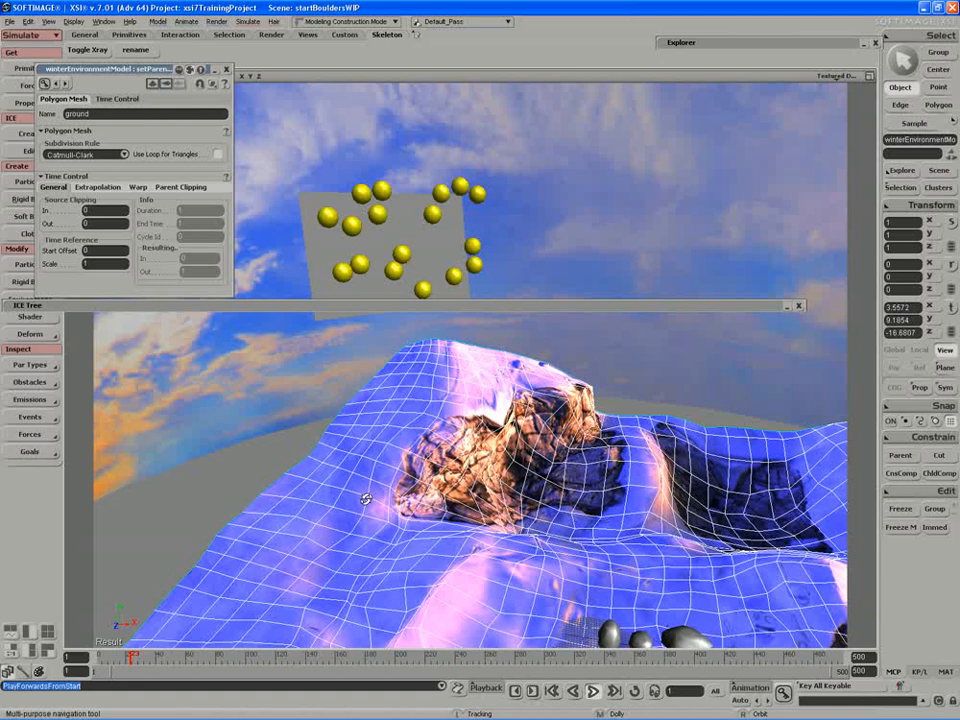
pyautogui.moveTo(366, 499); pyautogui.dragTo(520, 597, button='right')
pyautogui.moveTo(520, 596); pyautogui.dragTo(534, 594, button='middle')
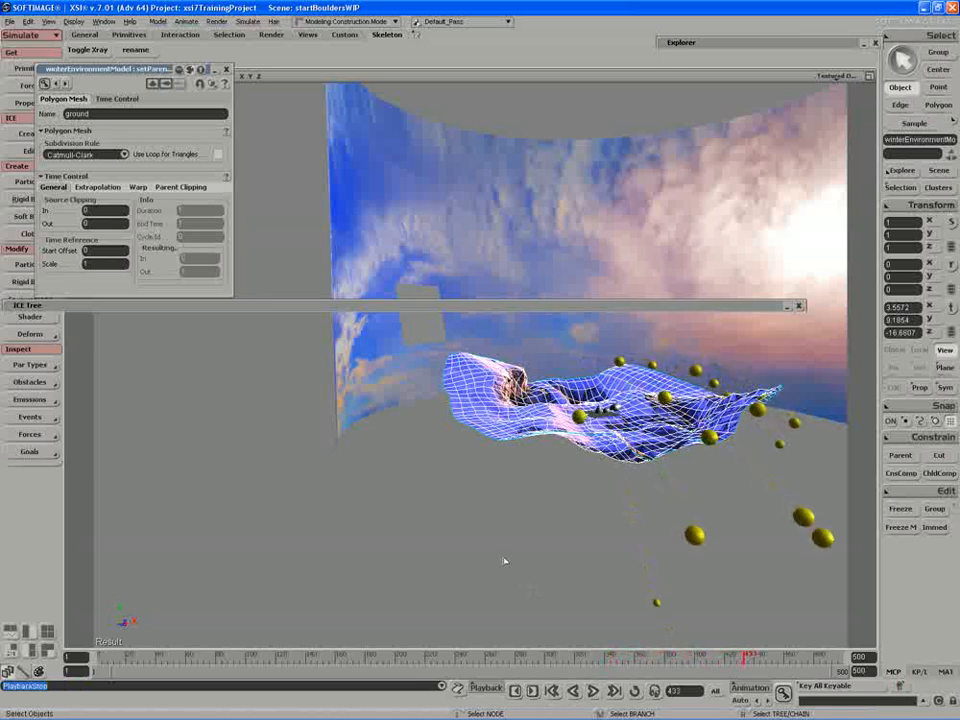
pyautogui.press('s')
pyautogui.moveTo(418, 439); pyautogui.dragTo(348, 483, button='right')
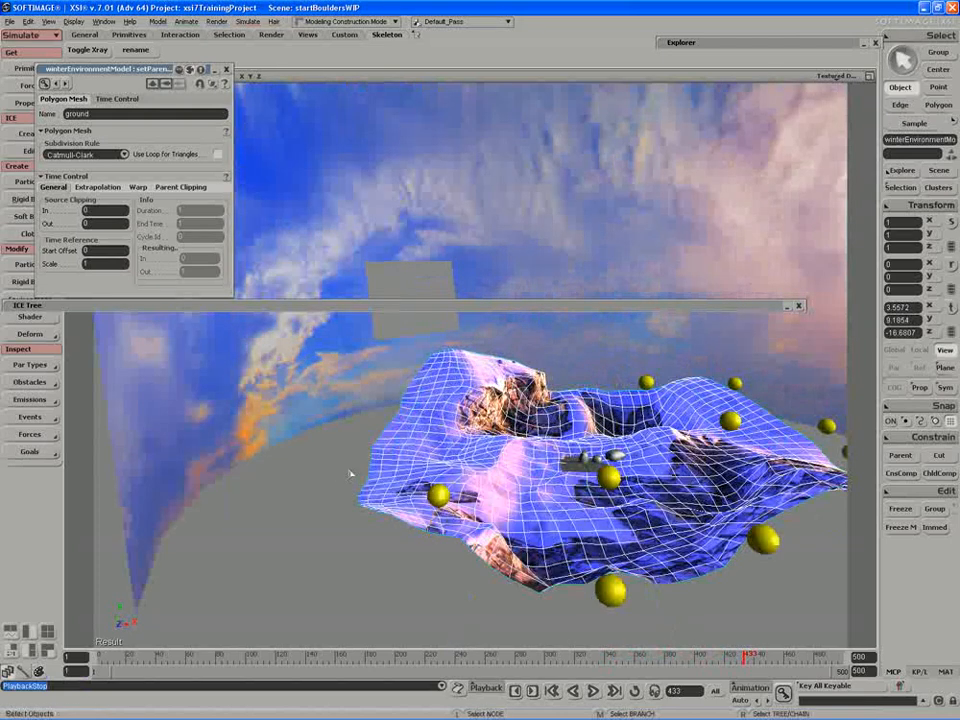